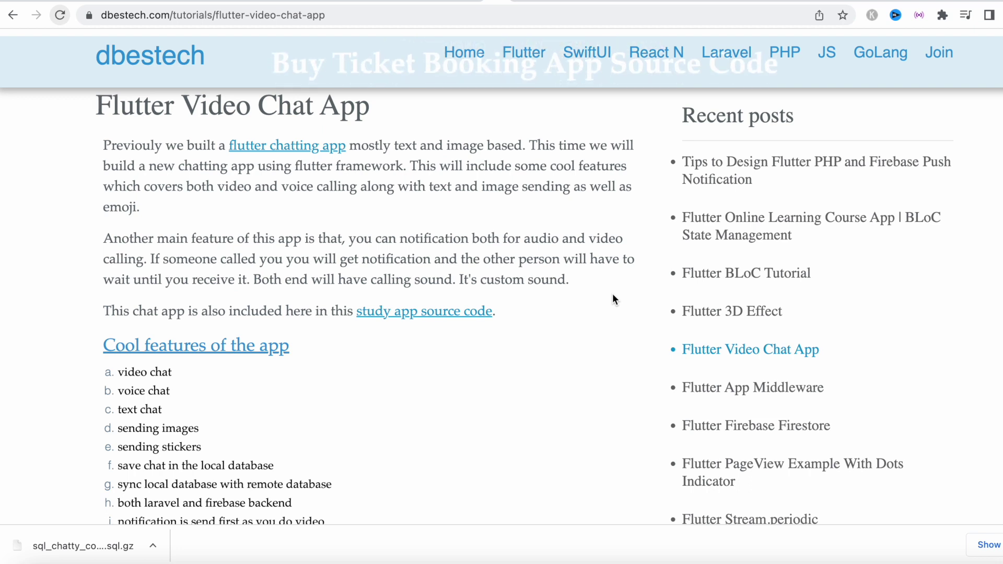
Bring the Terminal window to the front over the Chrome tutorial page
key(super+Tab)
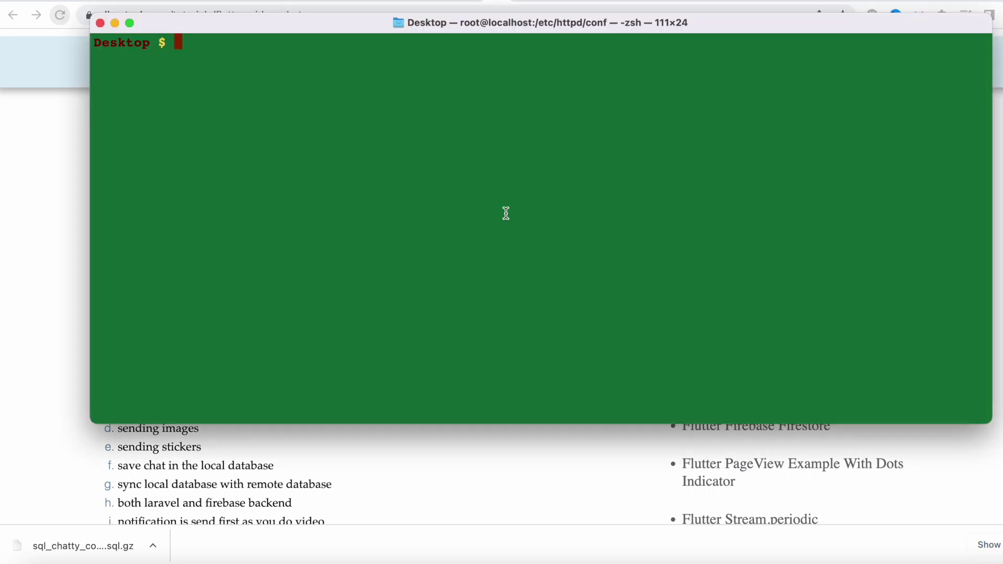
Move the Terminal window lower and start a cd into ~/Downloads
click(541, 30)
drag(541, 31, 541, 47)
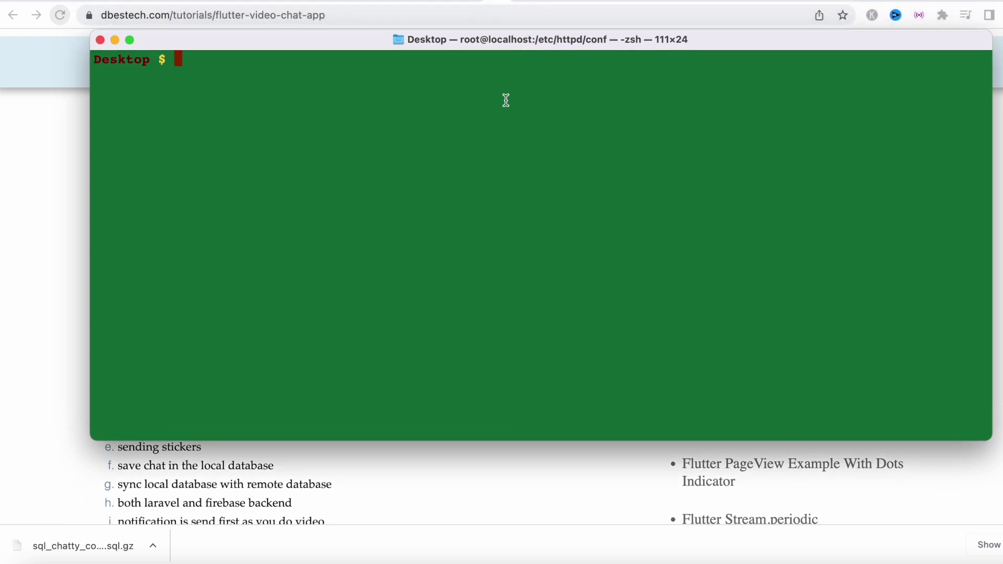
text(cd Dwo)
key(BackSpace)
key(BackSpace)
text(wo)
key(BackSpace)
key(BackSpace)
text(ow)
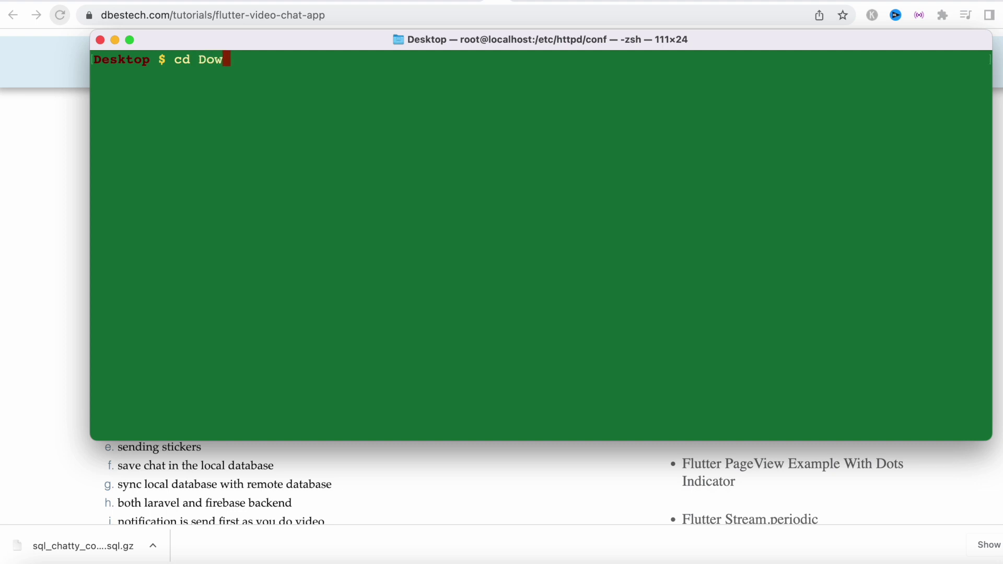
key(BackSpace)
key(BackSpace)
key(BackSpace)
text(~/Dow)
key(Tab)
Change into ~/Downloads/chatty-app-code and list its three downloaded files
text(ch)
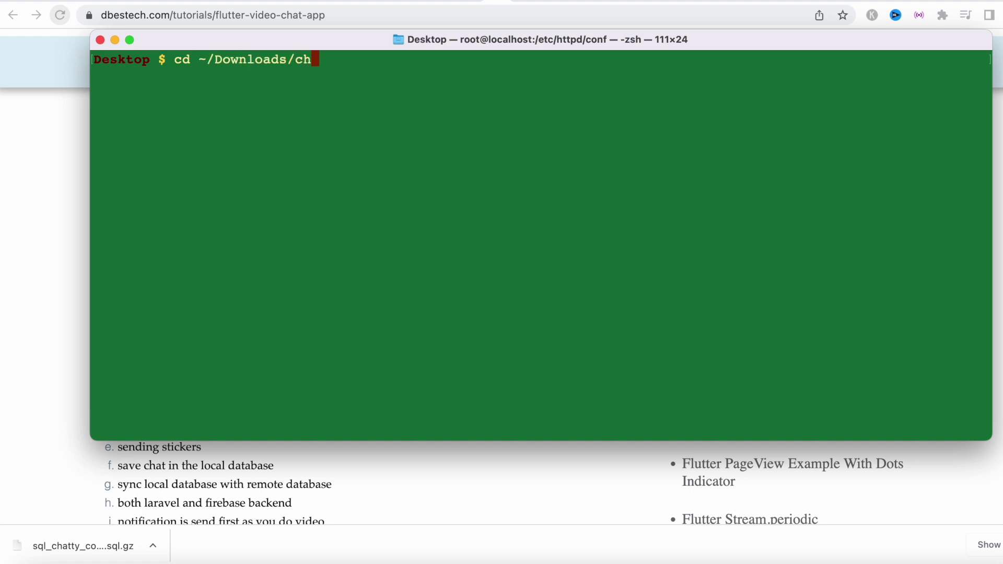
key(Tab)
key(Return)
text(ls)
key(Return)
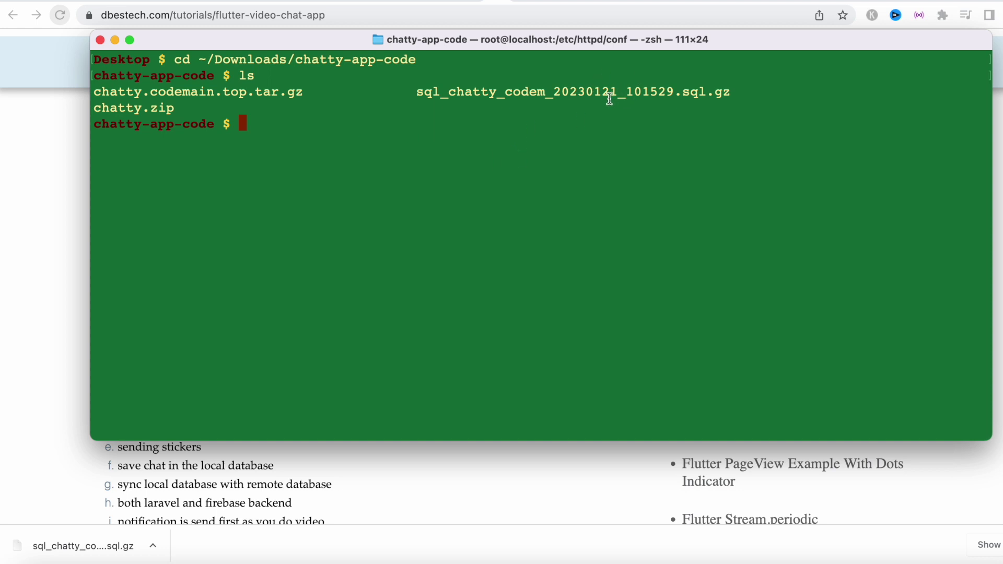
Decompress the gzipped SQL dump in Finder's Downloads folder
click(34, 562)
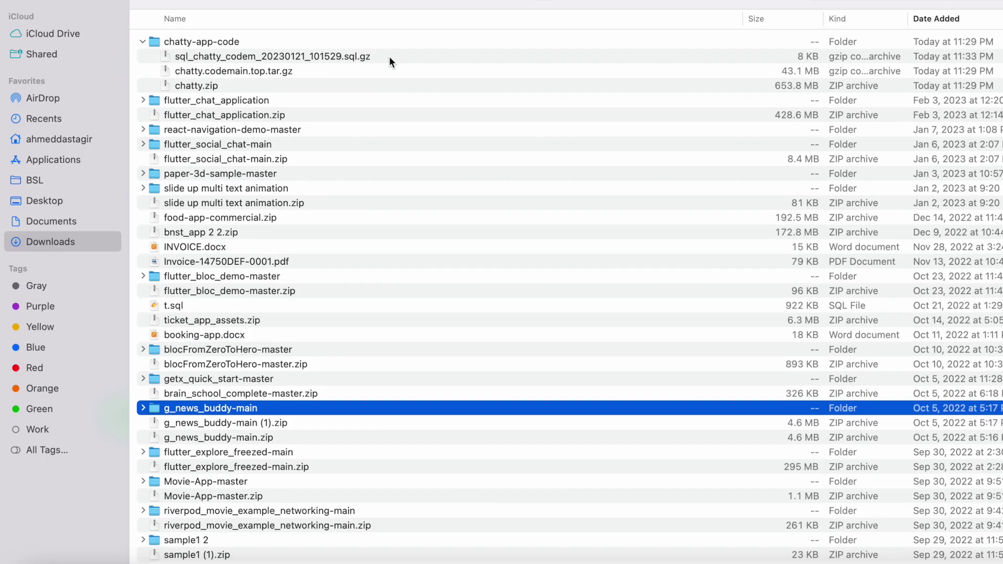
click(386, 56)
double_click(386, 56)
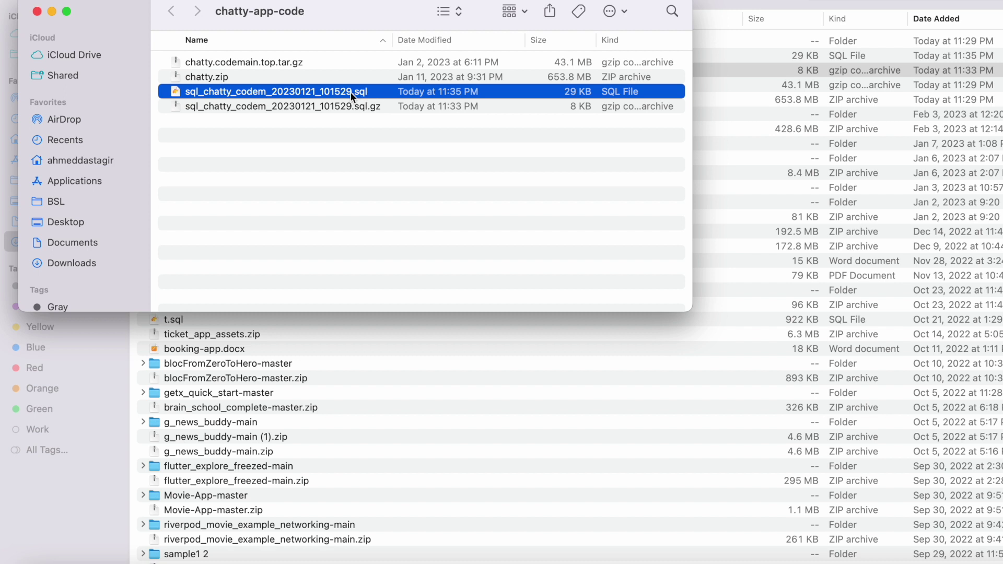
Rename the extracted SQL file to chatty-app.sql, then bring up Launchpad
right_click(320, 93)
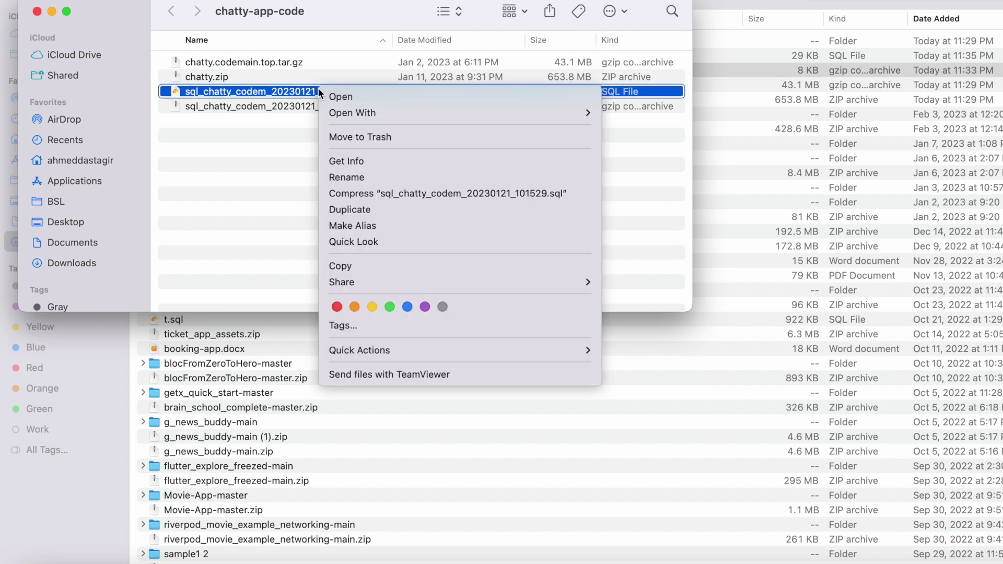
click(347, 178)
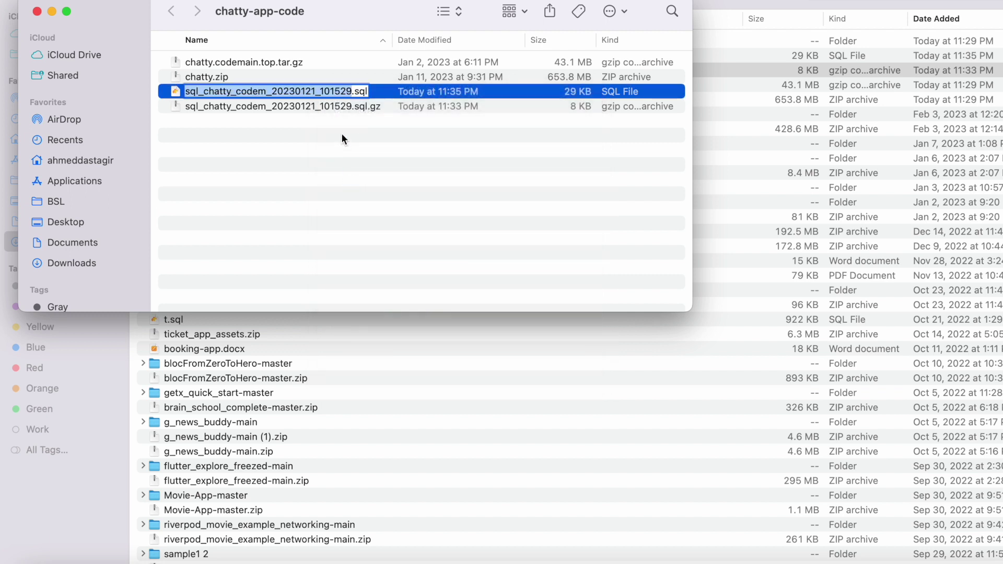
text(chatty)
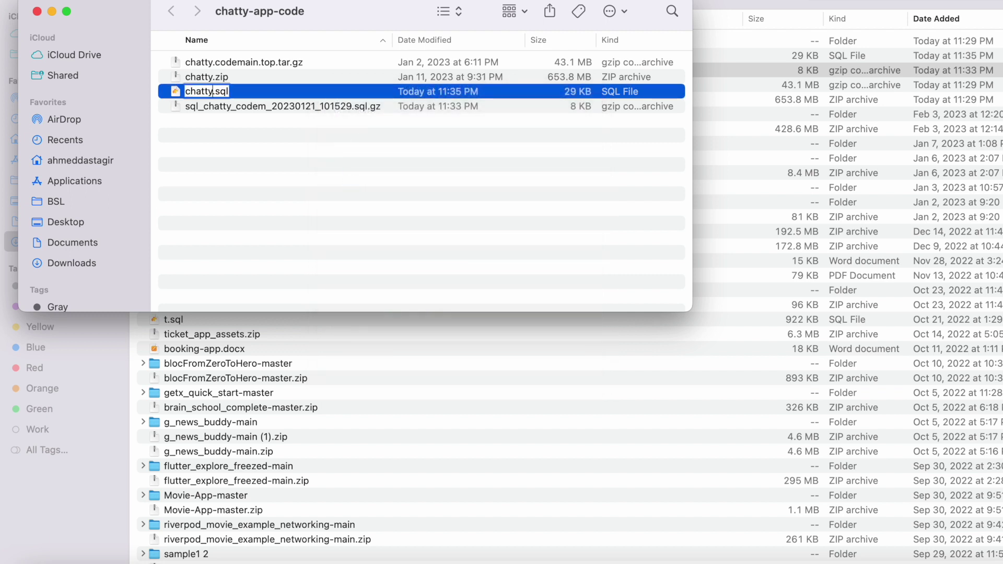
text(-app)
key(Return)
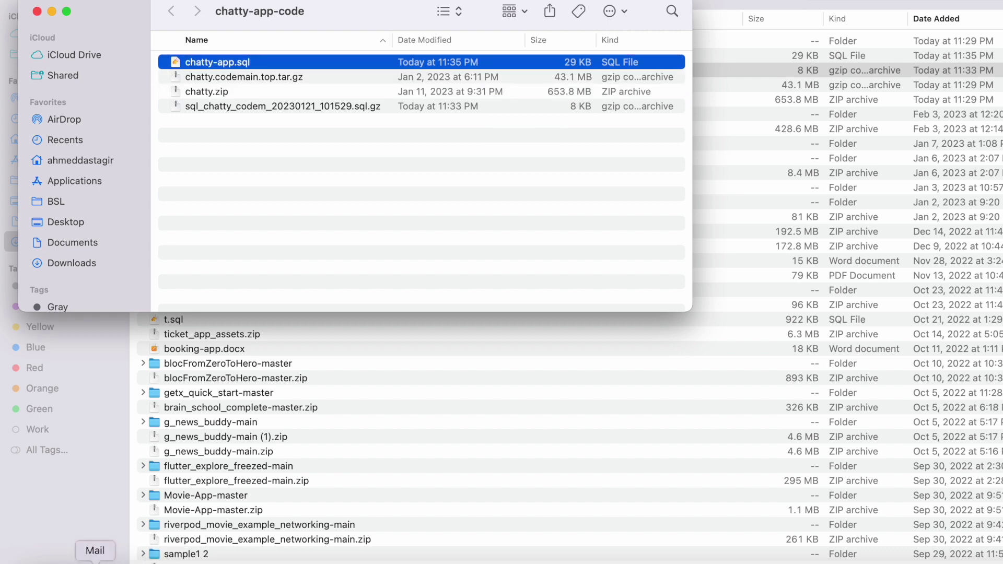
click(66, 561)
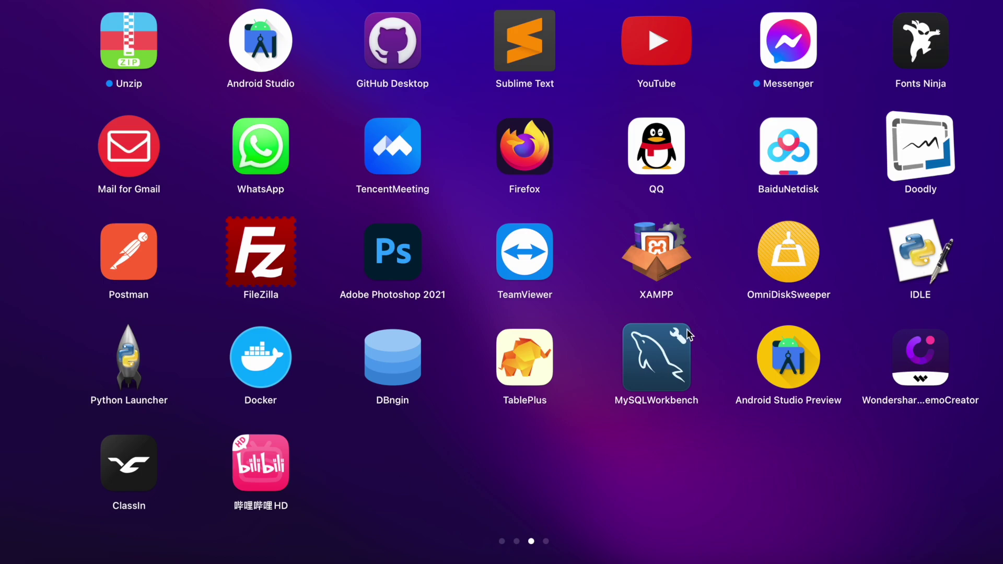
Launch MySQL Workbench, connect to Local instance 3306, and start a new schema from Schemas
click(622, 348)
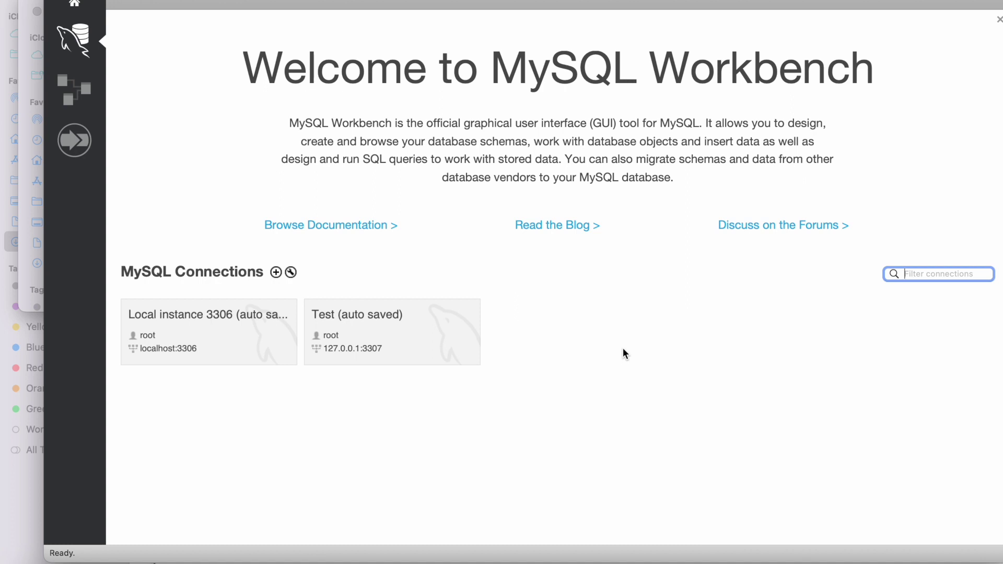
click(206, 324)
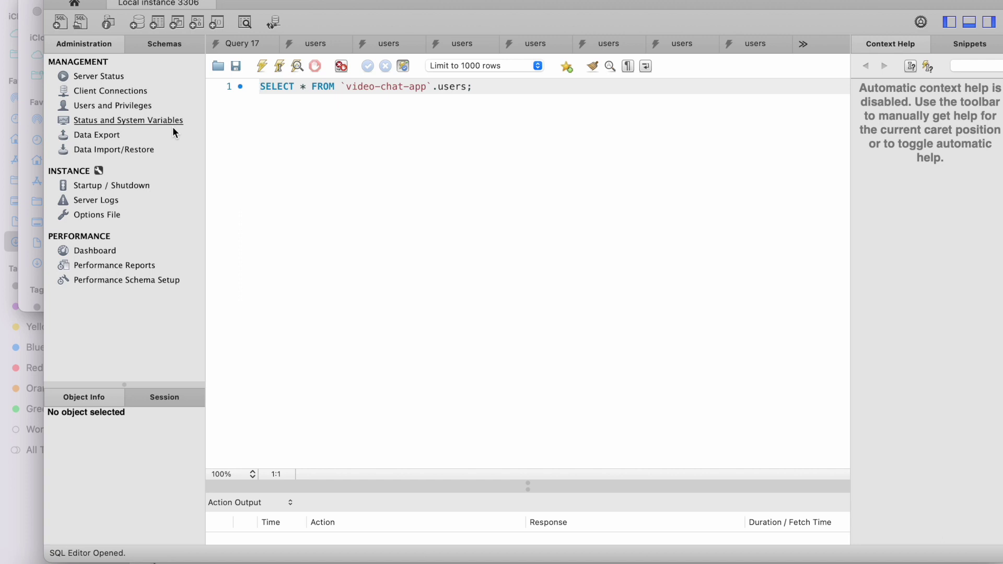
click(165, 45)
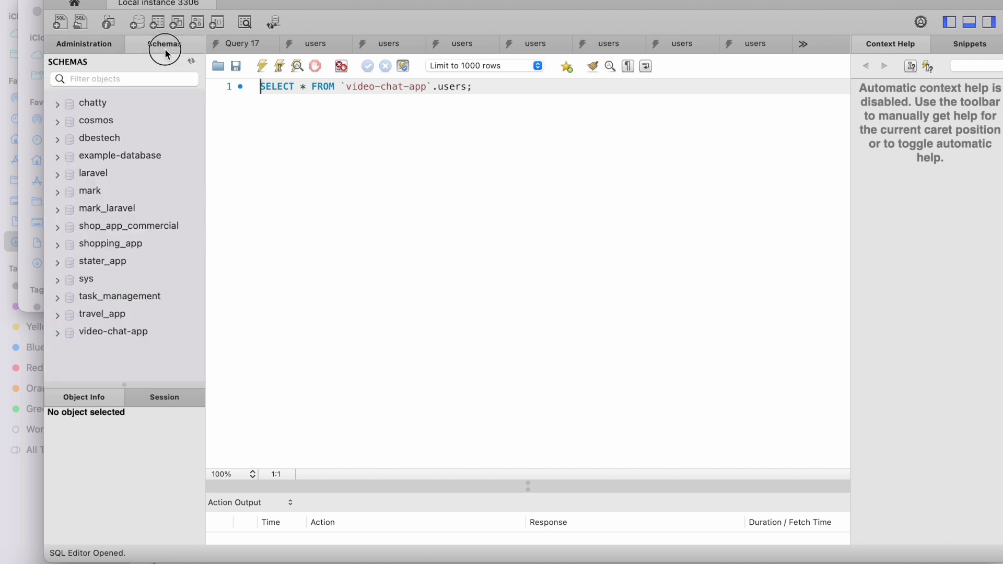
click(137, 24)
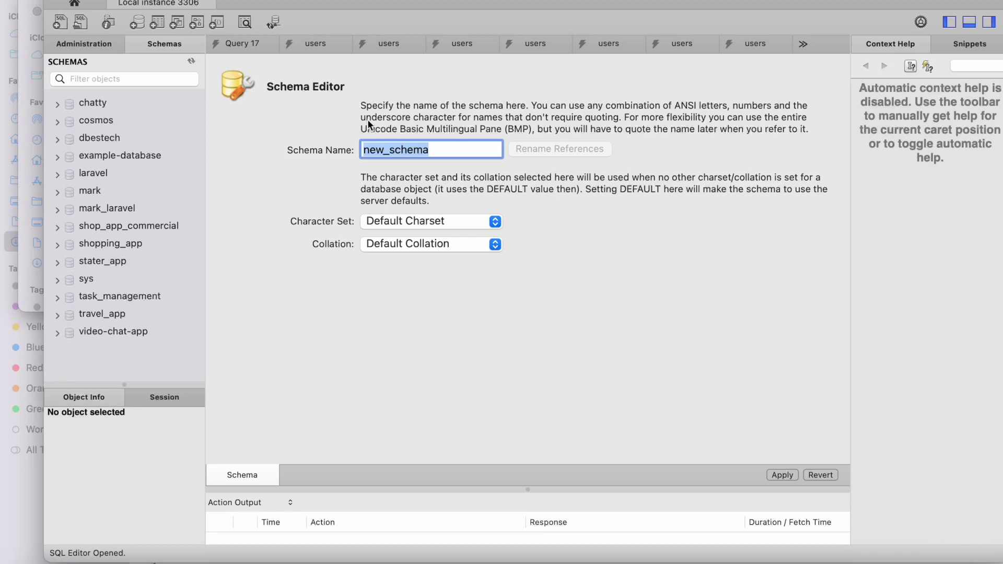
Name the new schema chatty-app-demo and apply its CREATE SCHEMA script
text(cha)
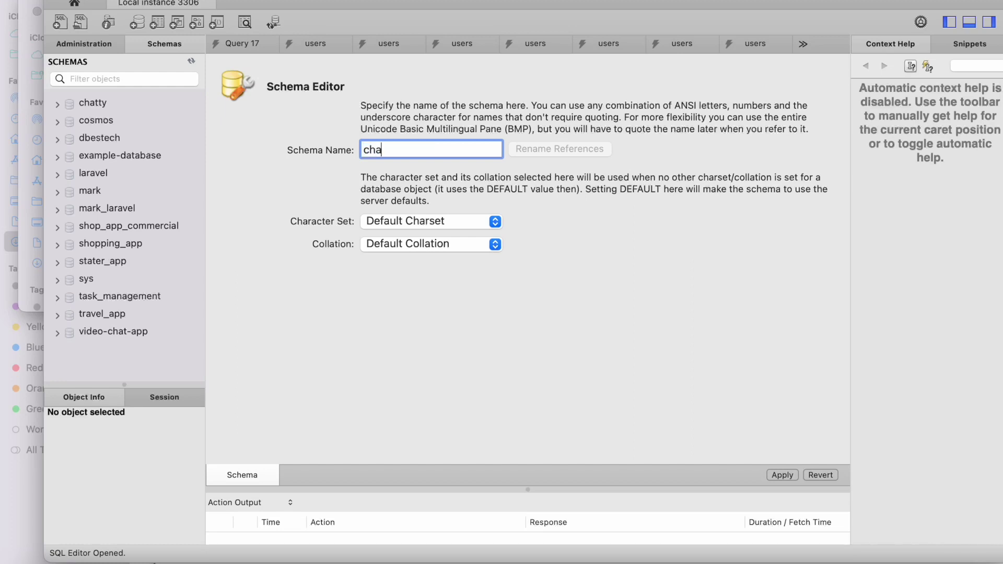
text(tty_)
key(BackSpace)
text(-app-demo)
click(781, 475)
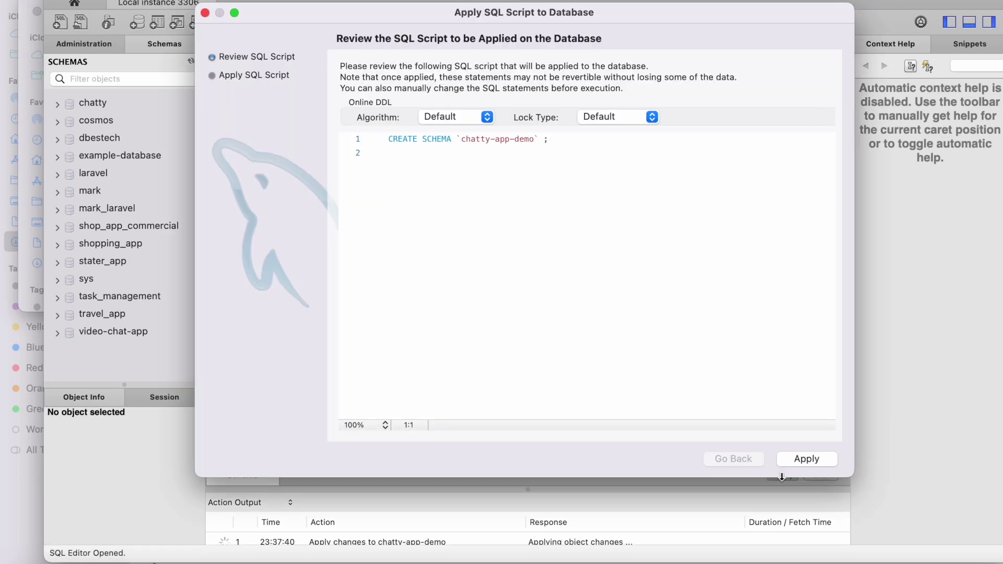
click(809, 459)
click(807, 459)
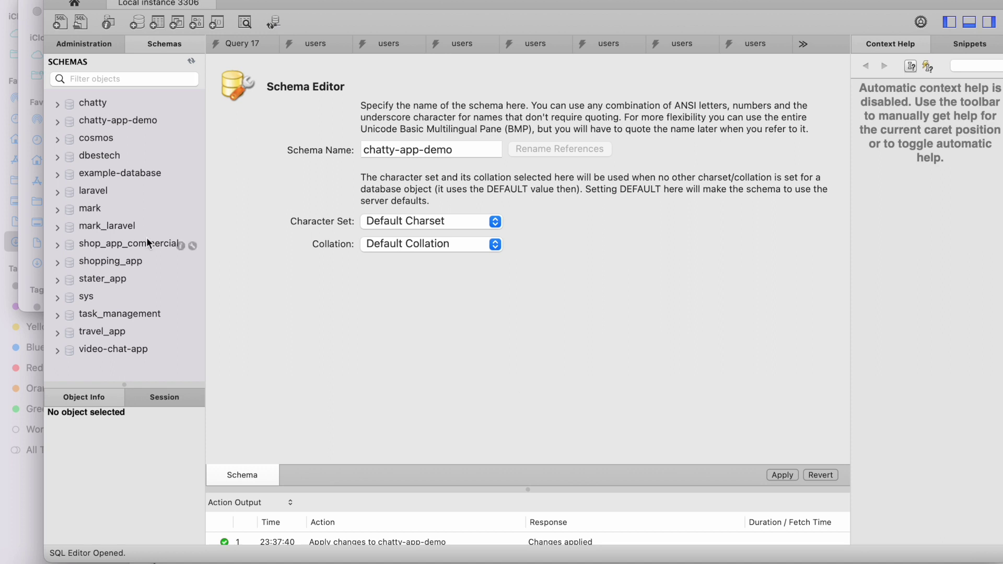
Select chatty-app-demo, open Server > Data Import, and choose Import from Self-Contained File
click(126, 123)
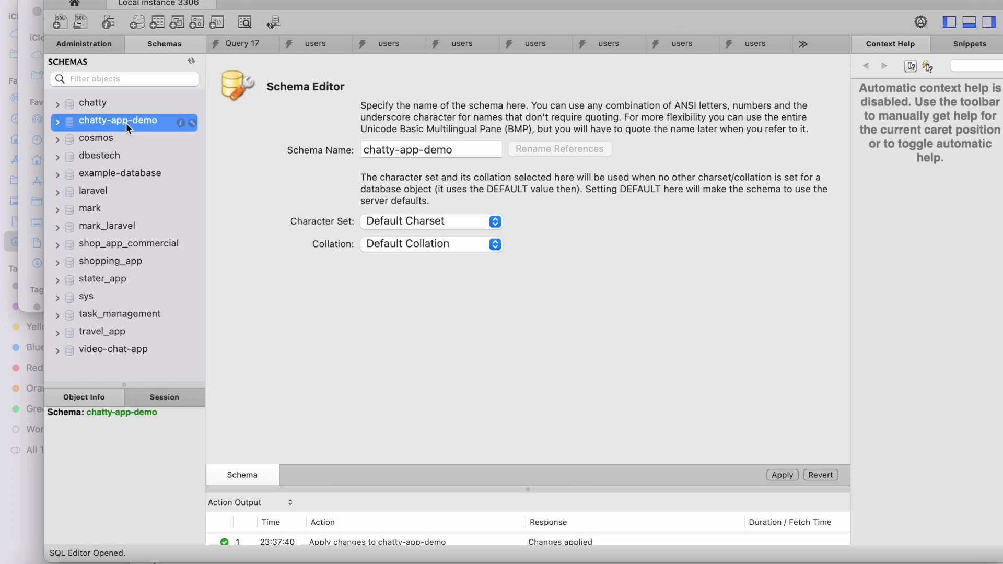
click(57, 123)
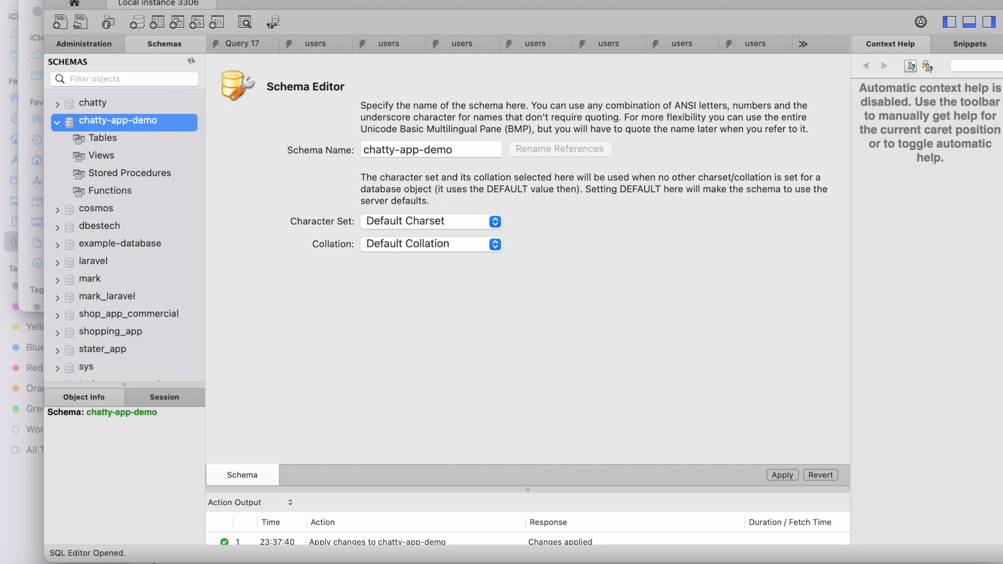
click(355, 0)
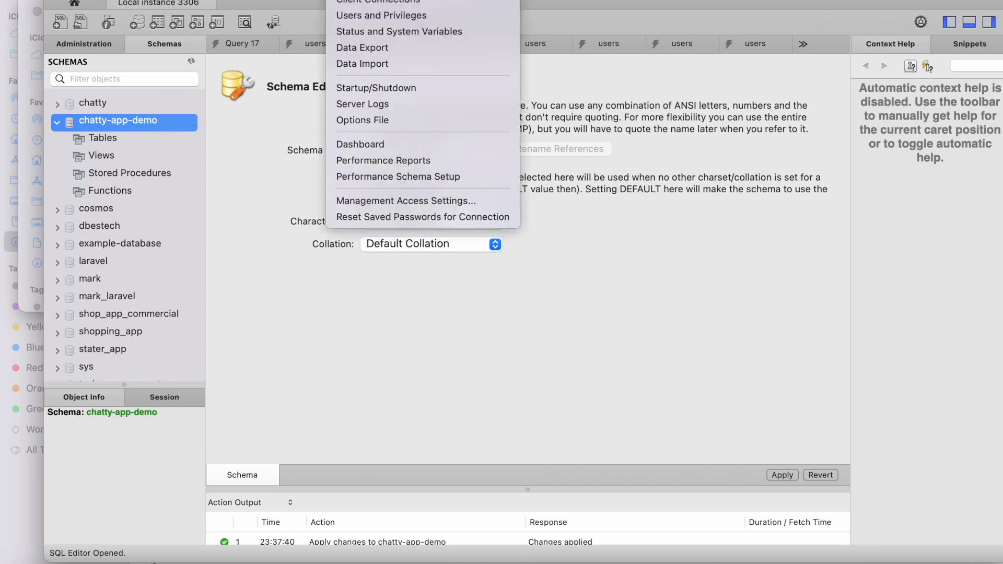
click(346, 62)
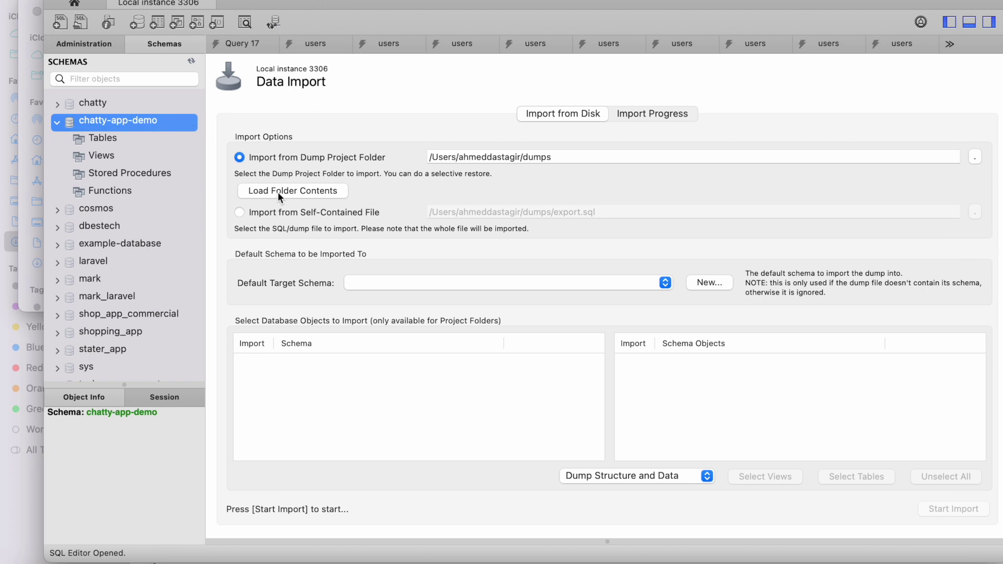
click(238, 212)
Choose Downloads/chatty-app-code/chatty-app.sql as the self-contained import file
click(975, 212)
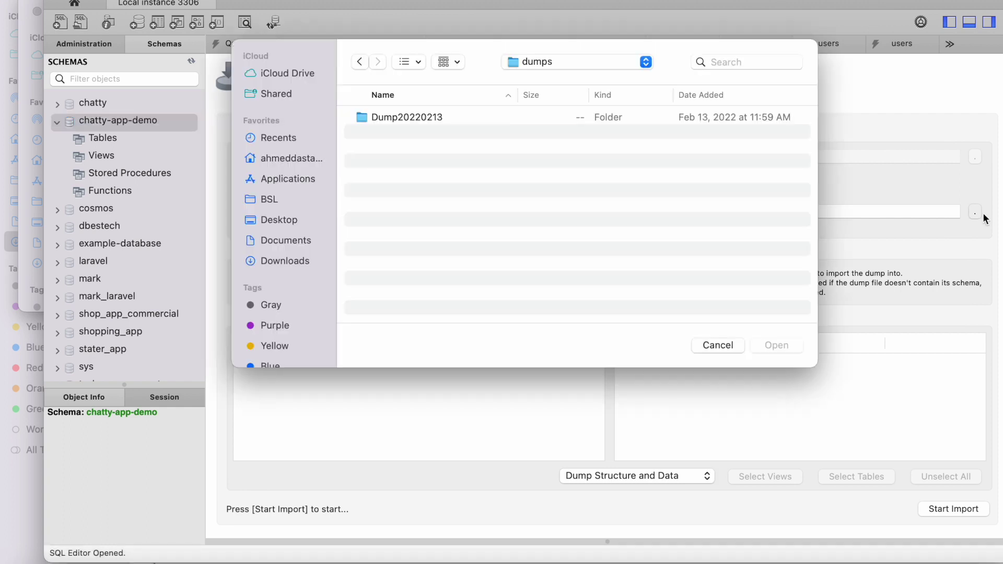
click(283, 259)
scroll(394, 162, down, 3)
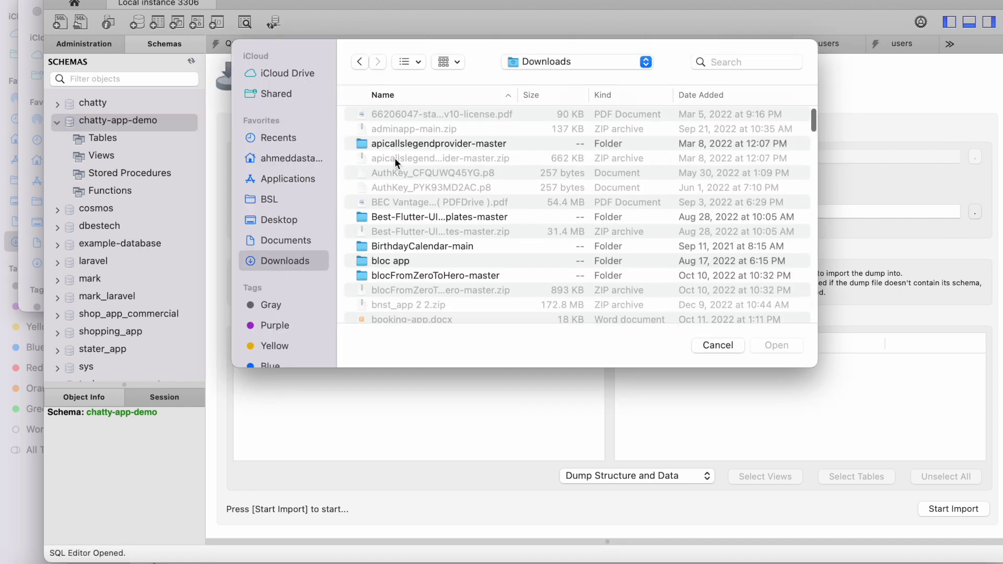
scroll(395, 162, down, 5)
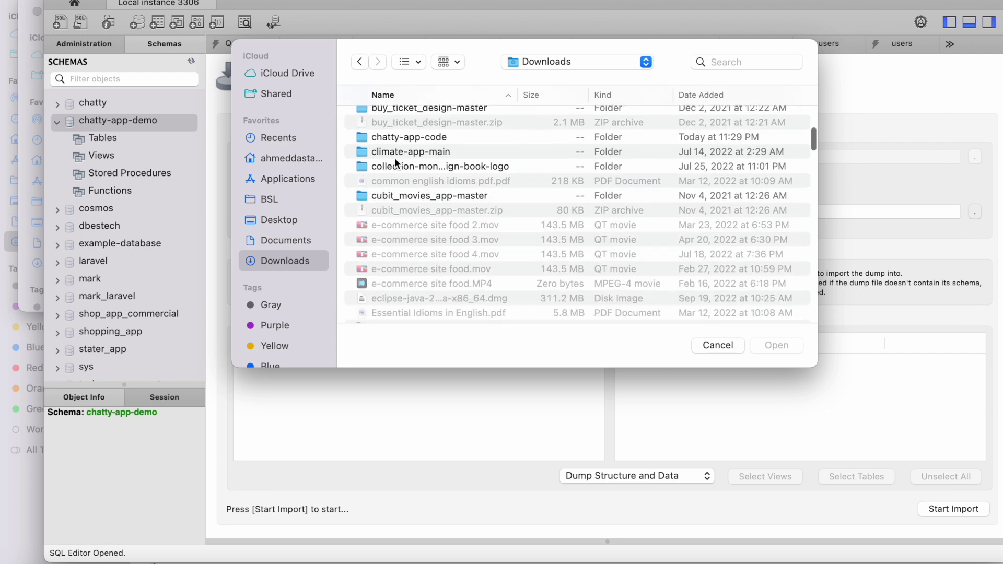
double_click(421, 138)
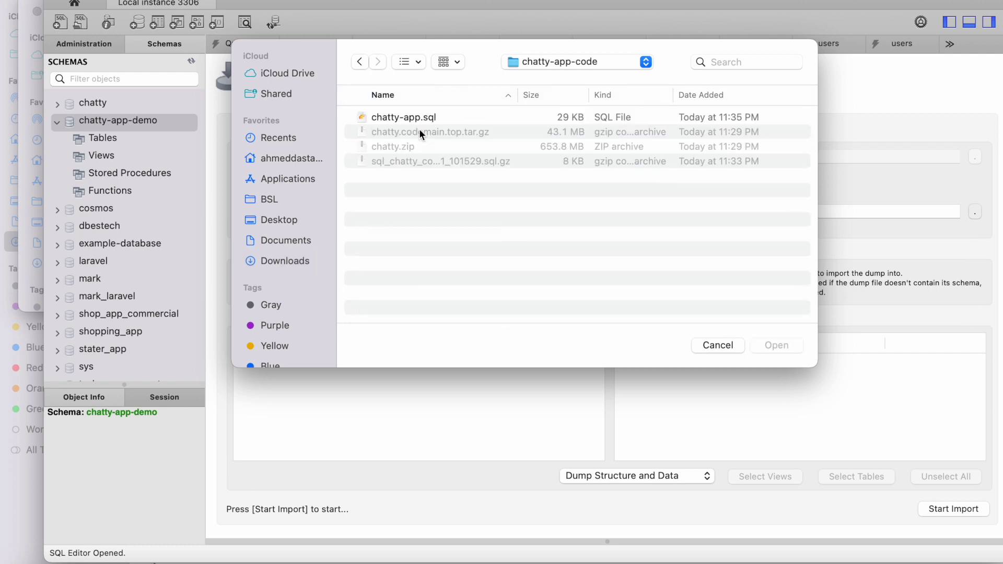
click(408, 118)
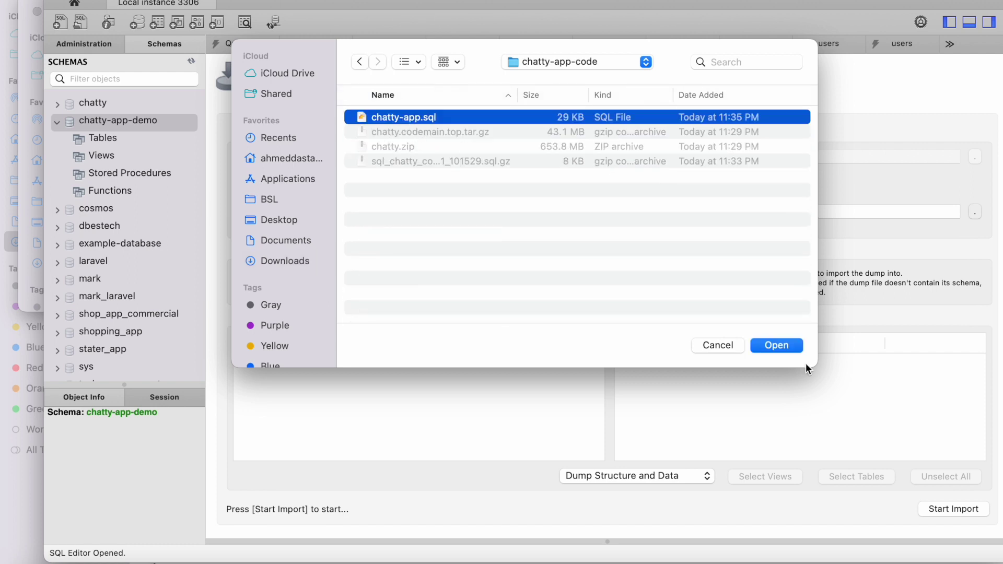
click(778, 346)
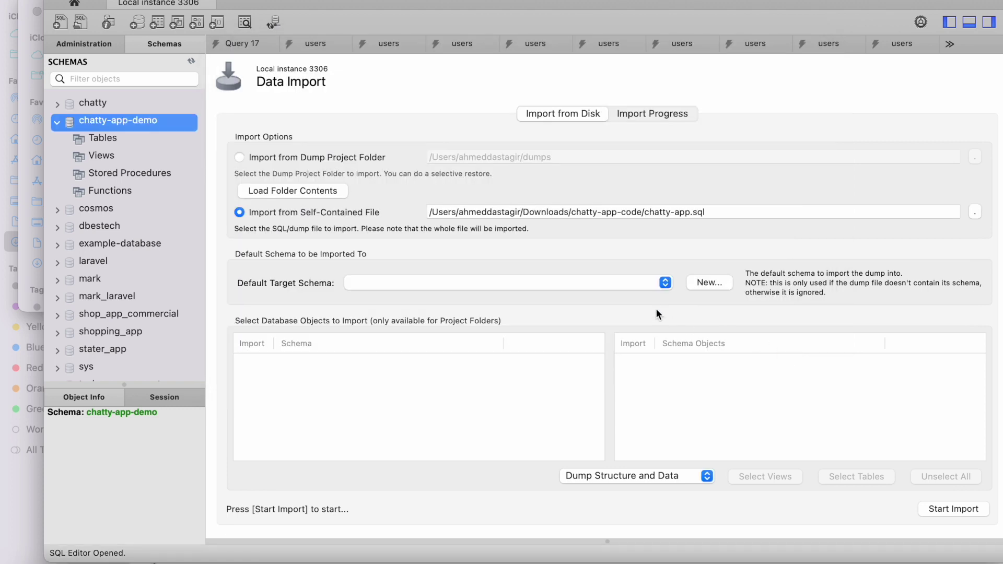
Set the default target schema to chatty-app-demo and start the import
click(665, 284)
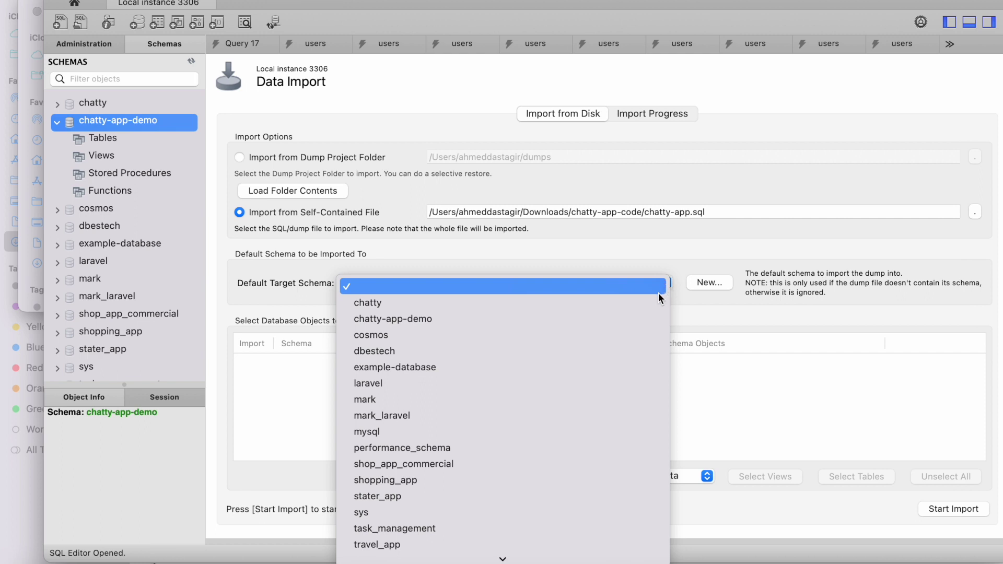
click(580, 320)
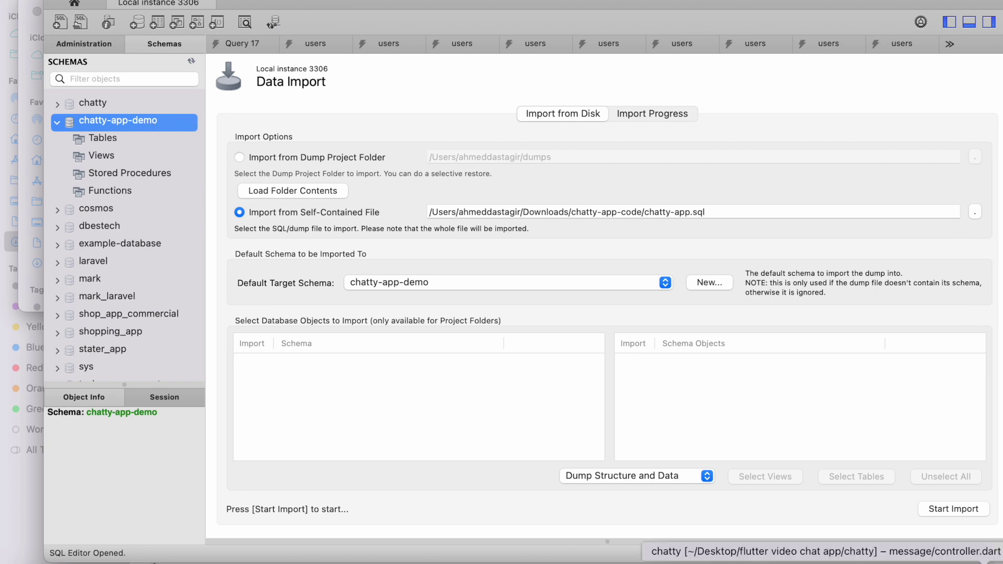
click(948, 510)
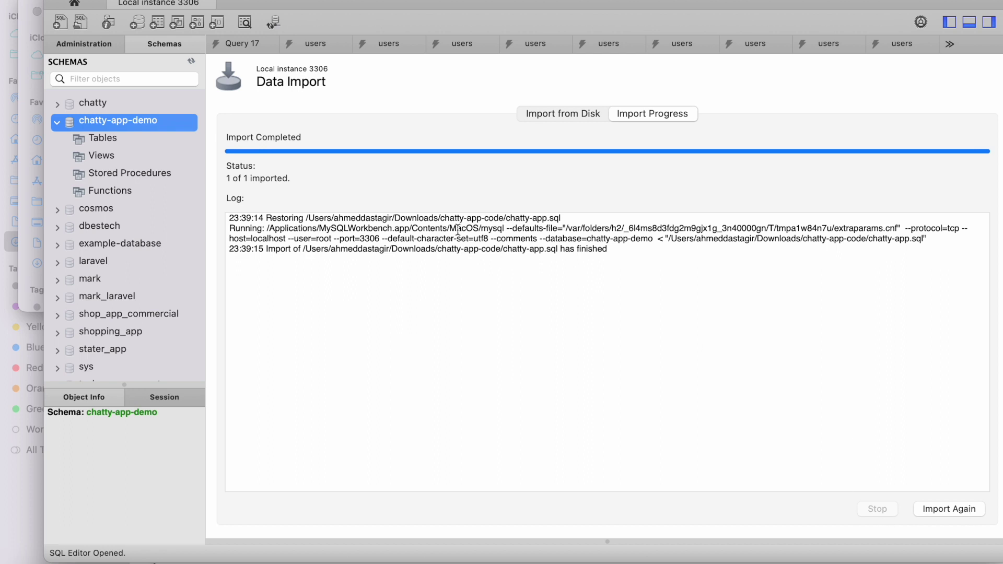
Refresh chatty-app-demo and expand Tables to show admin_menu, articles, migrations, users and others
click(57, 122)
click(57, 123)
click(94, 140)
click(56, 122)
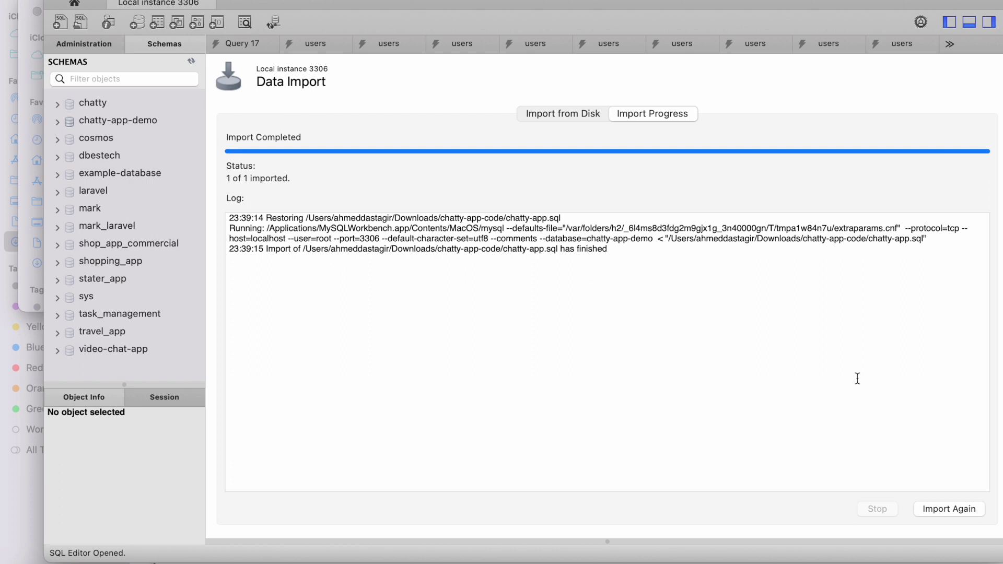
click(549, 113)
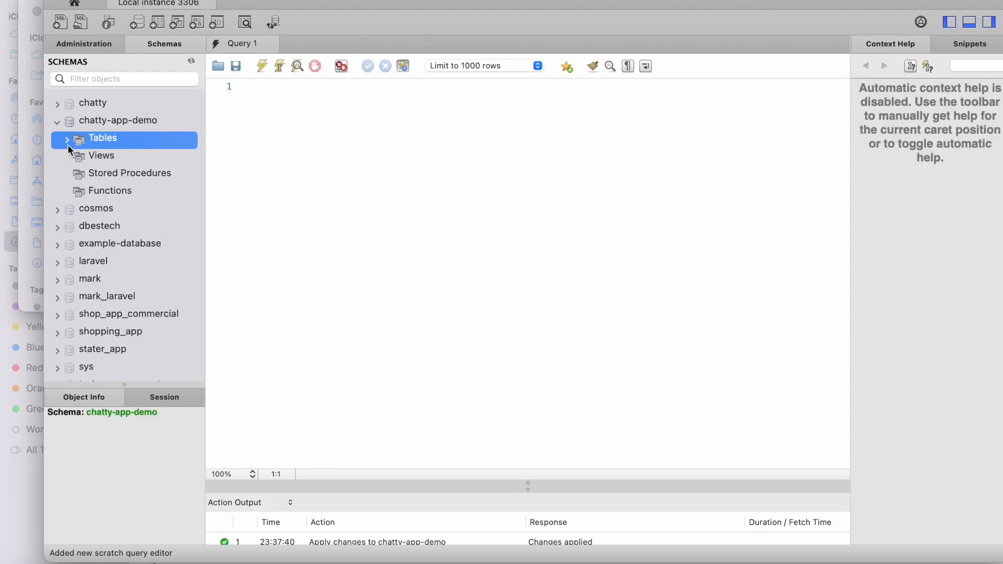
click(67, 142)
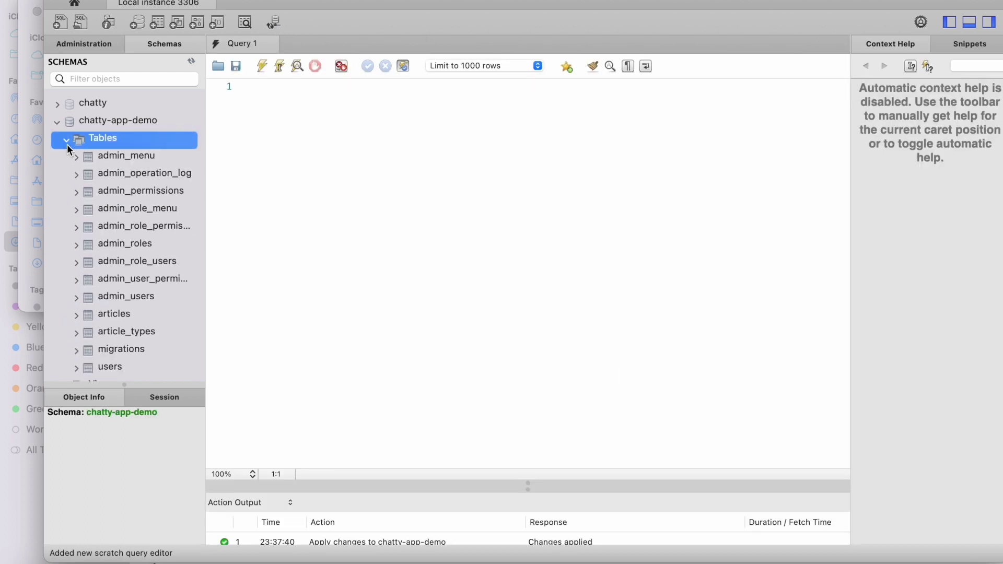
Collapse the chatty-app-demo Tables list in the Schemas sidebar
scroll(93, 224, down, 4)
scroll(93, 224, up, 5)
click(66, 140)
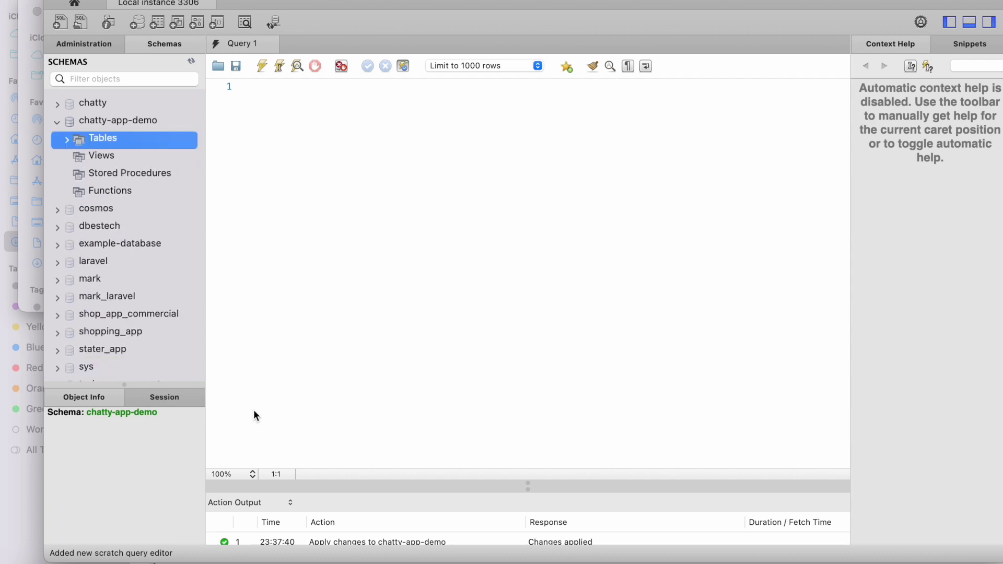
Bring up Terminal, erase the stray typed text, then show chatty-app-code in Finder
click(266, 560)
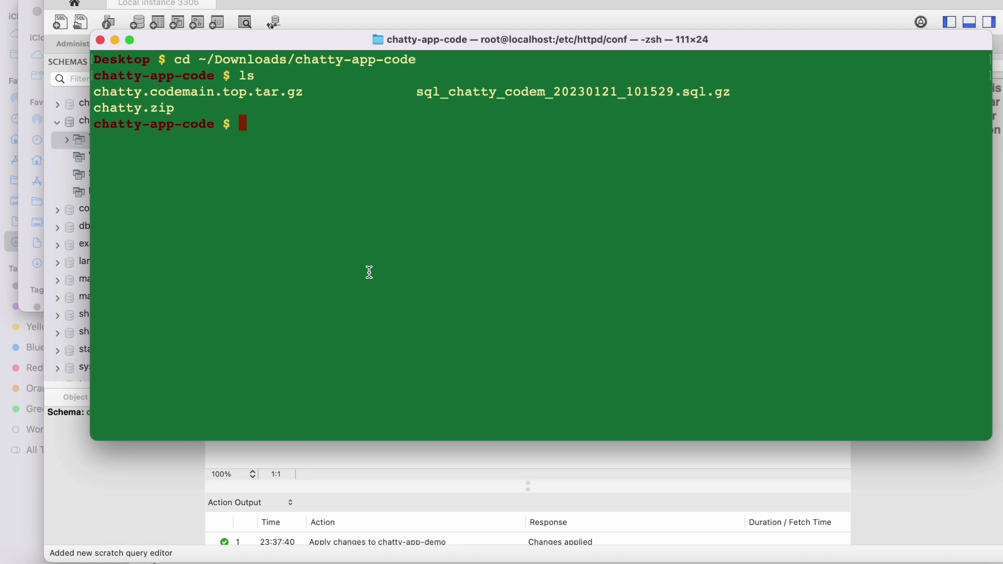
text(un)
key(BackSpace)
key(BackSpace)
click(35, 559)
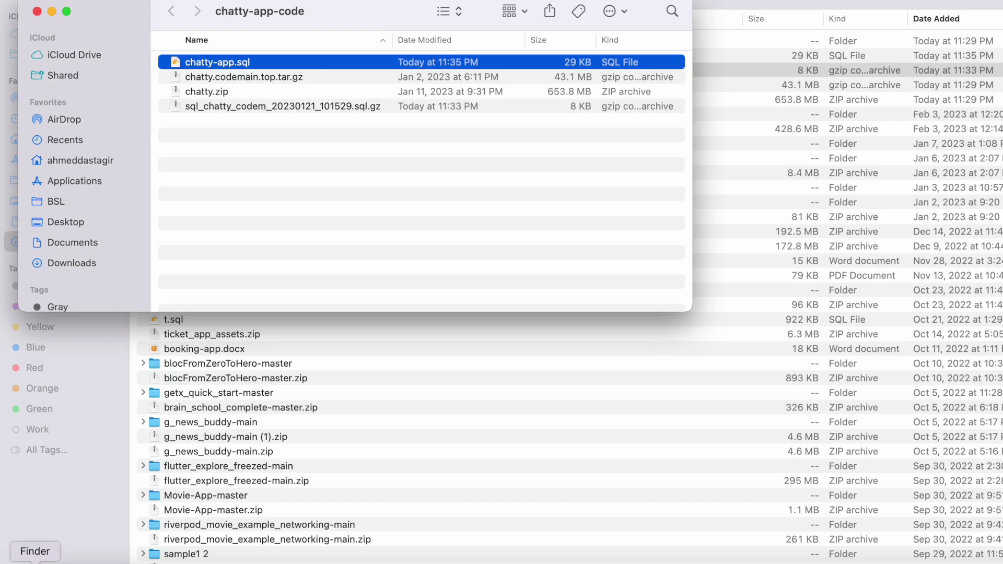
Extract chatty.codemain.top.tar.gz, then move the tar.gz archive to the Trash
double_click(254, 78)
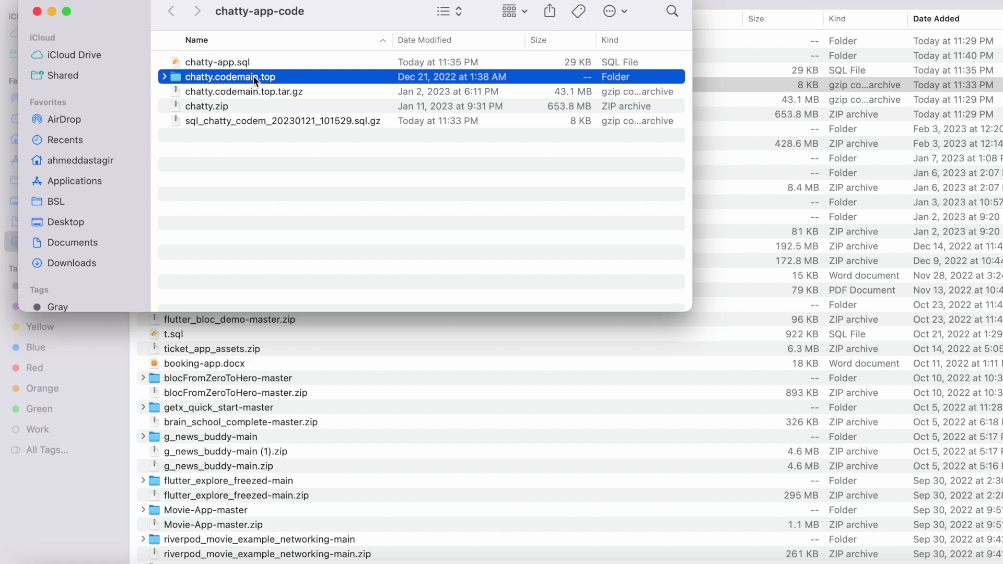
click(260, 93)
right_click(256, 86)
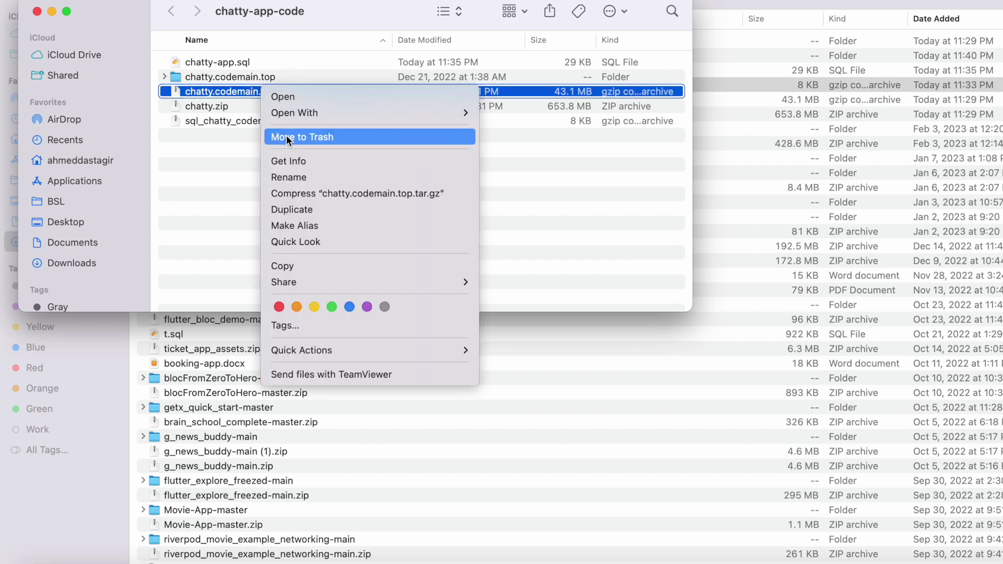
click(286, 137)
Move the gzipped SQL dump to the Trash, leaving chatty.zip selected
click(294, 106)
right_click(294, 106)
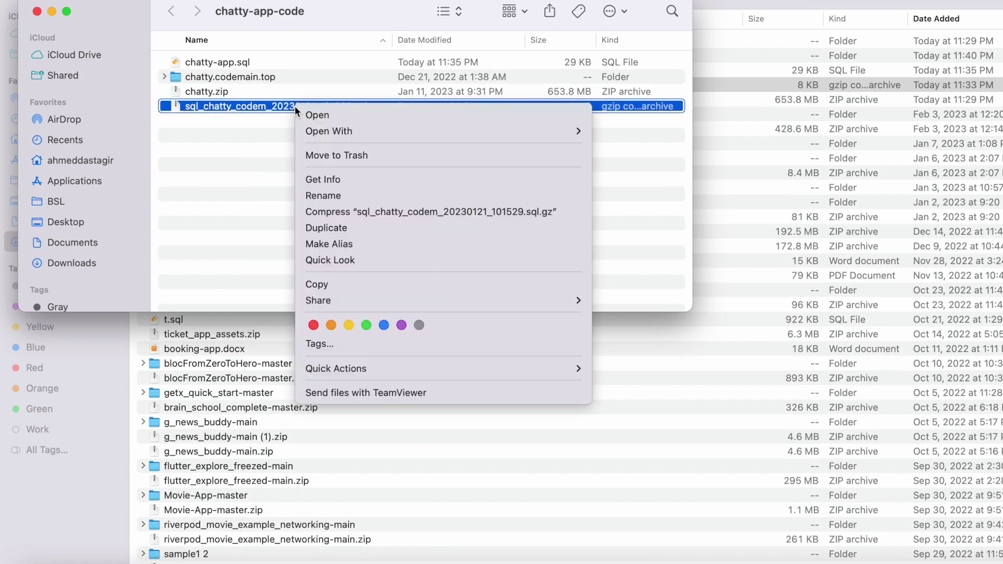
click(312, 158)
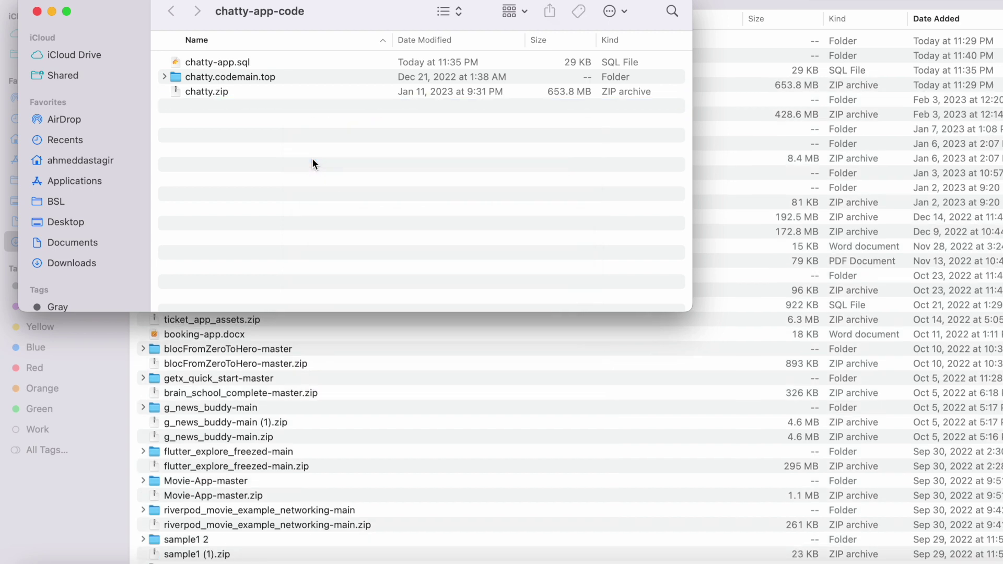
click(232, 92)
Expand chatty.zip, clear the Terminal, and drag the chatty.codemain.top folder onto Sublime Text
double_click(232, 91)
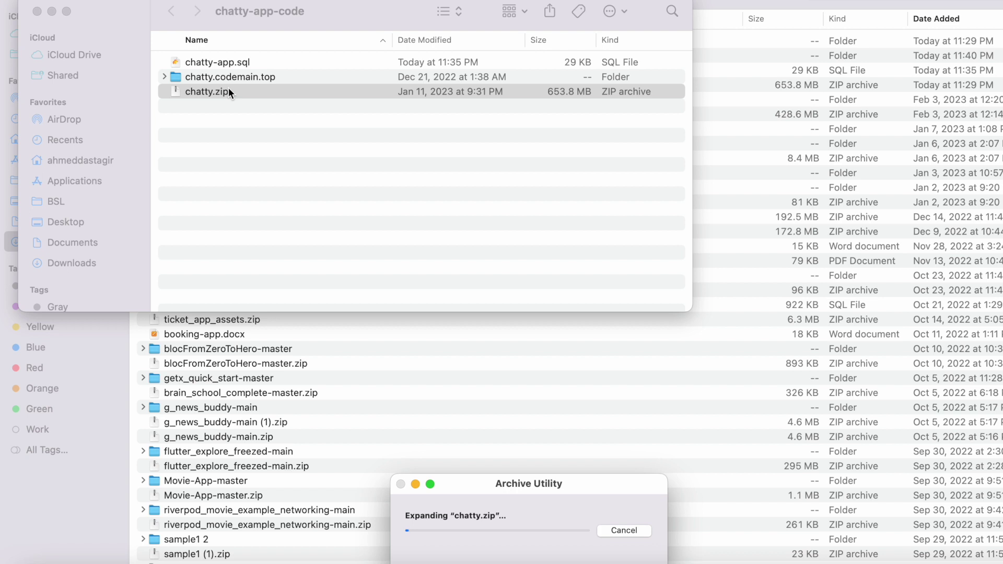
click(253, 558)
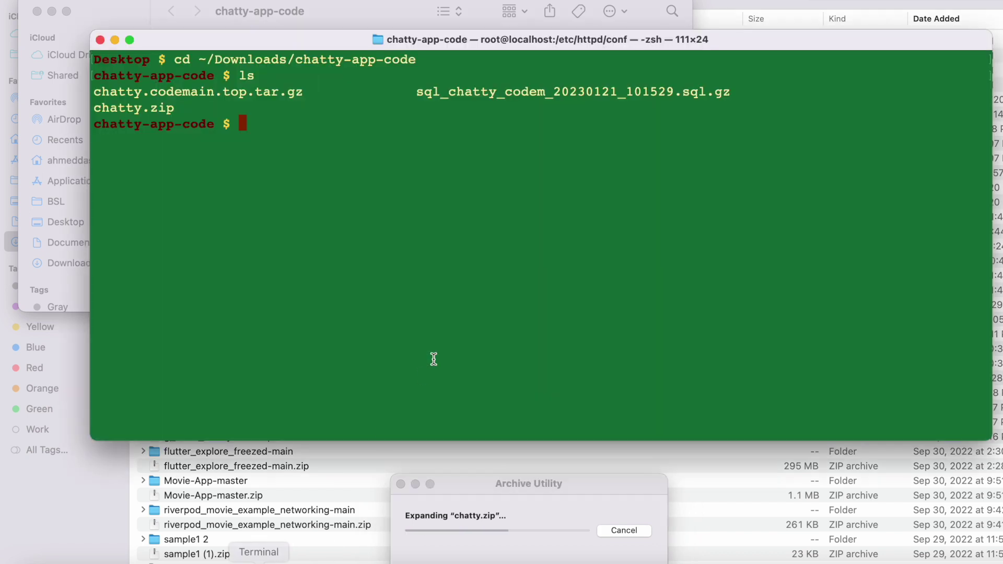
text(clear)
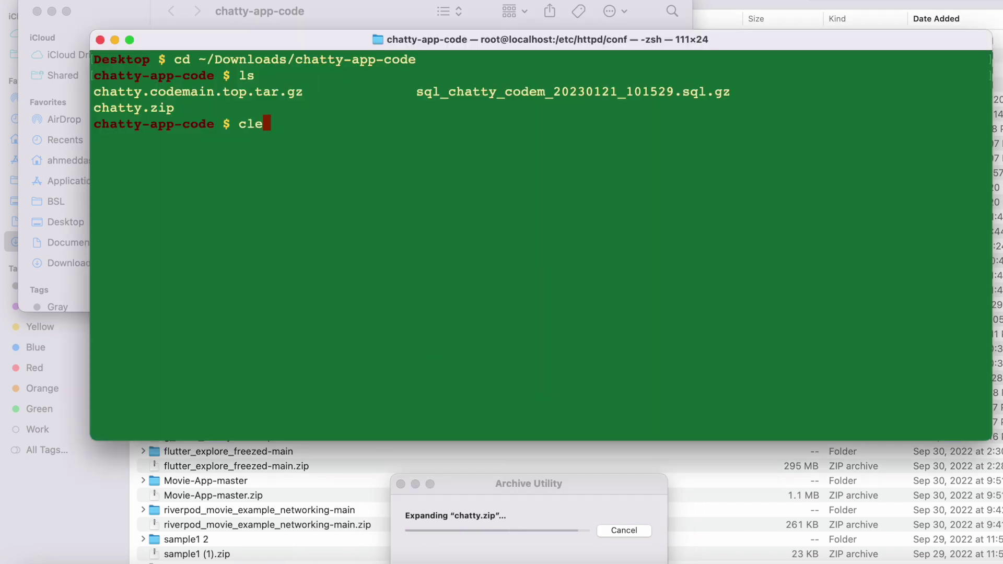
key(Return)
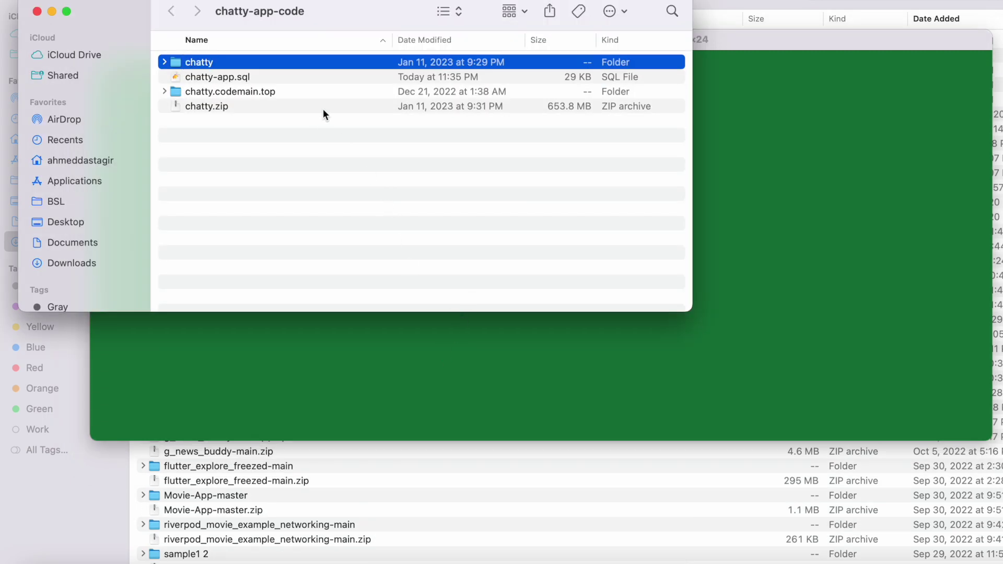
click(330, 92)
drag(330, 91, 358, 563)
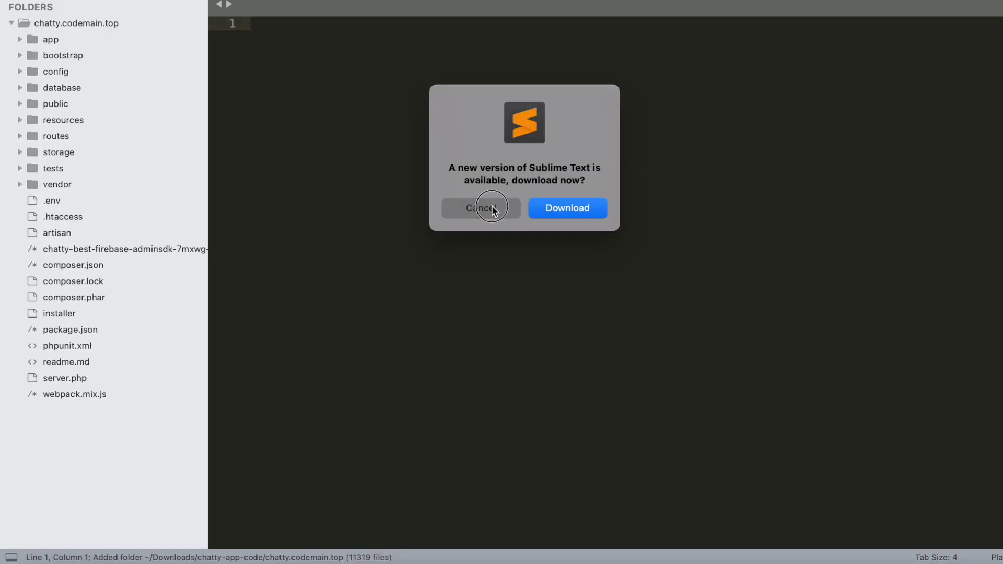
Decline the Sublime update offer and undo a trial deletion of the APP_URL domain
click(491, 205)
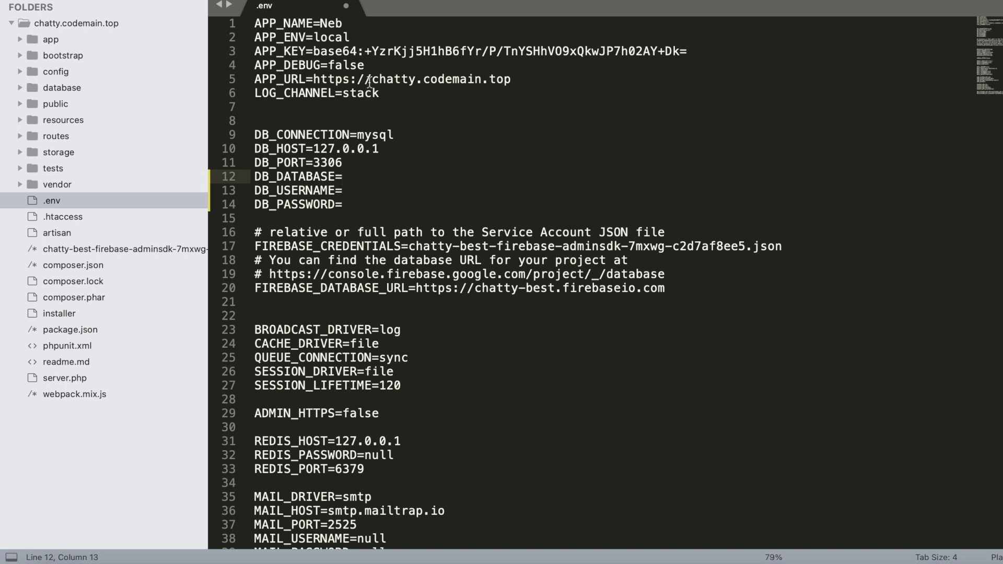
drag(370, 80, 518, 88)
key(BackSpace)
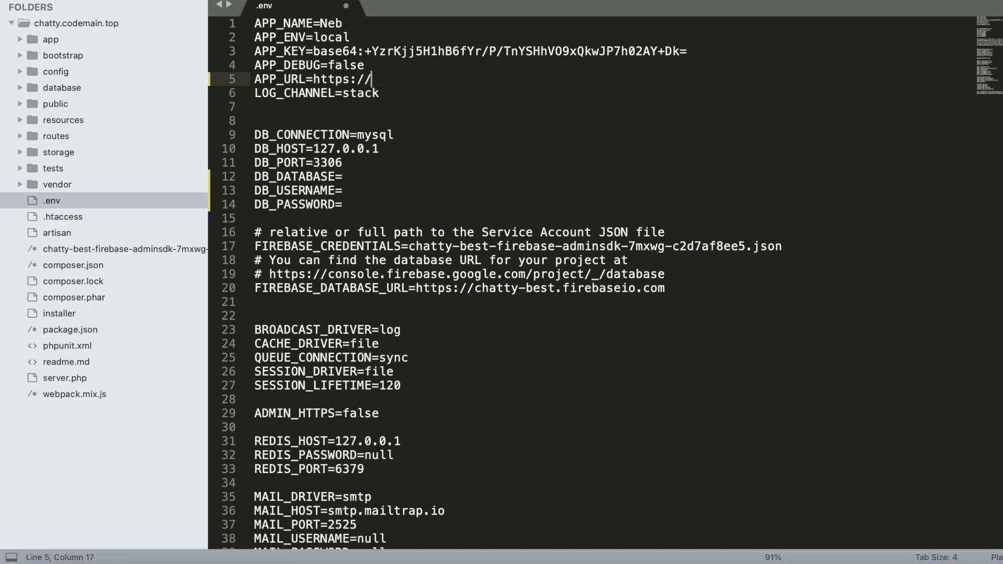
click(531, 127)
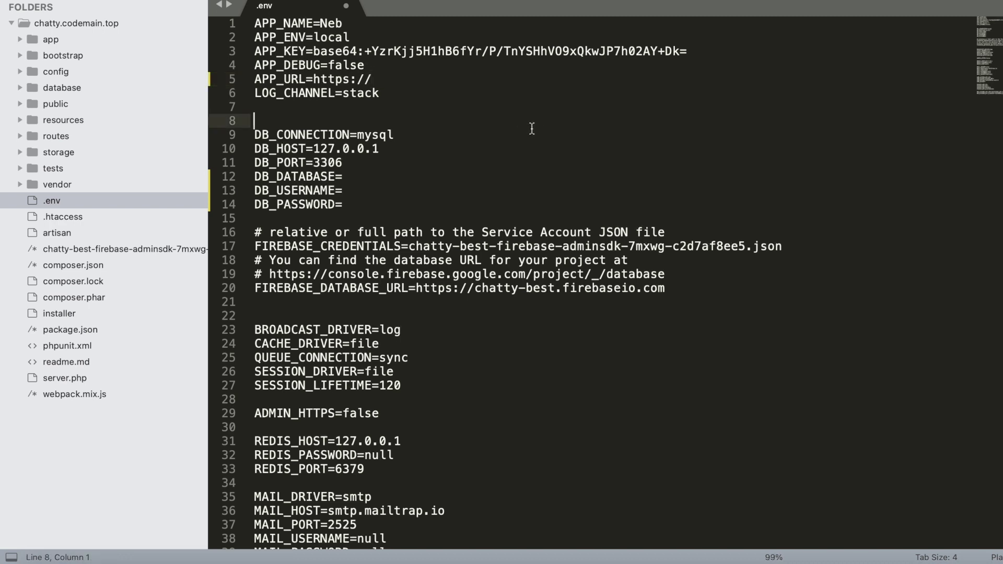
key(super+z)
key(super+s)
click(345, 6)
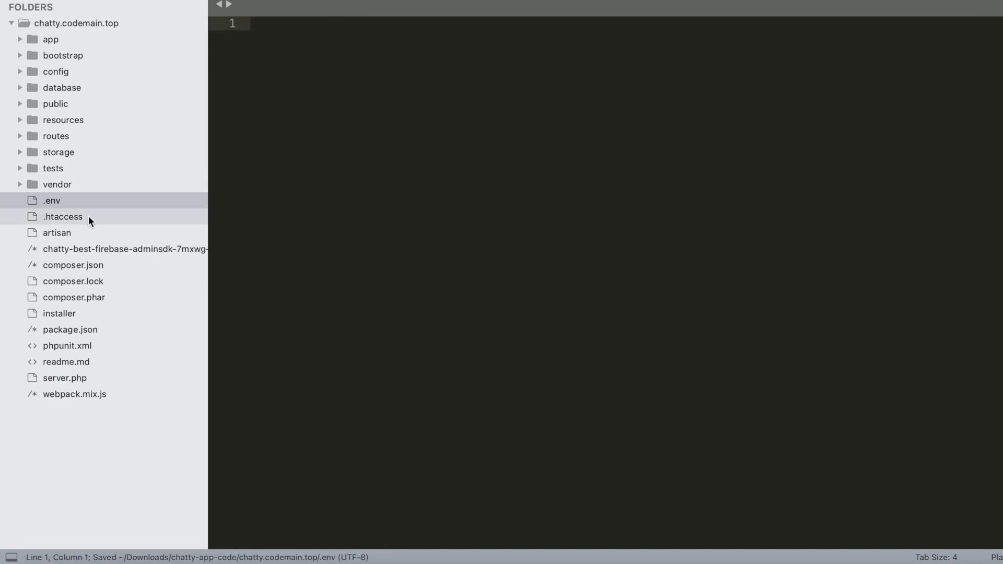
click(102, 202)
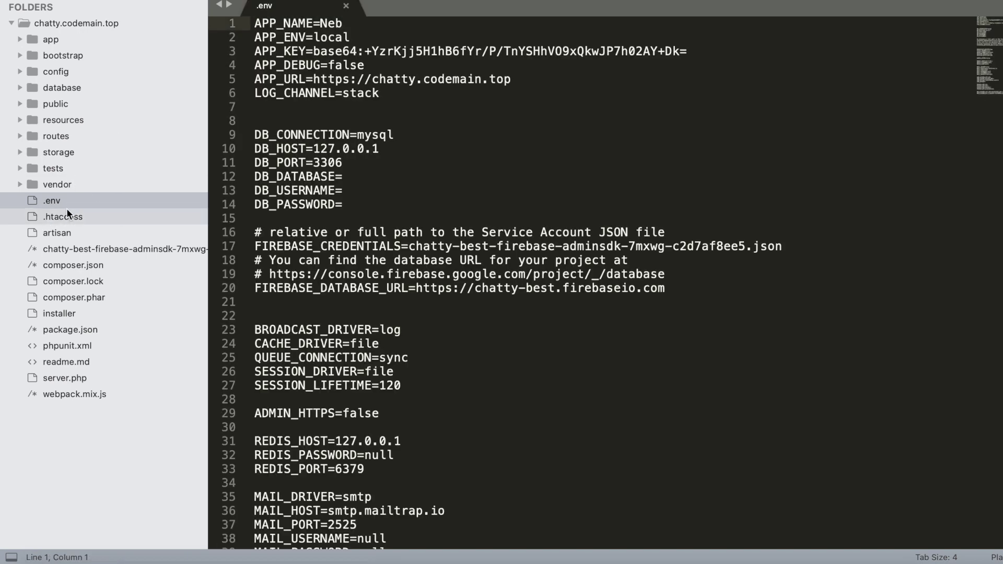
drag(512, 79, 312, 79)
key(BackSpace)
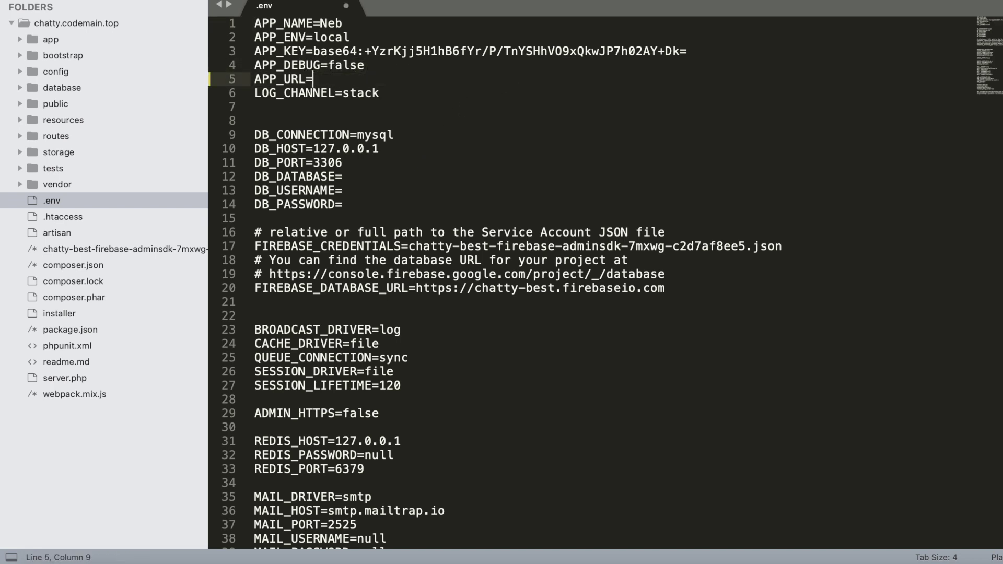
text(http://localhost)
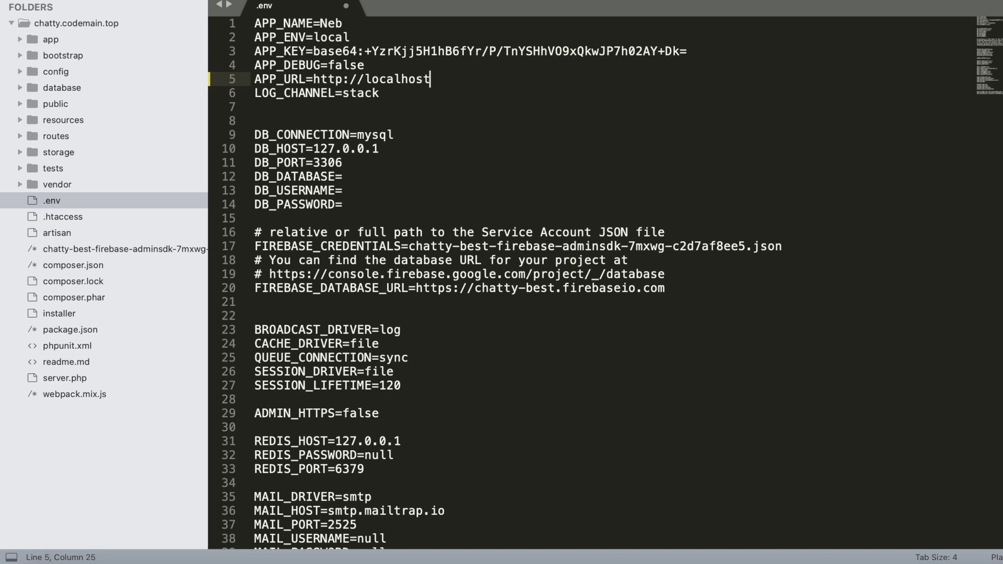
click(374, 173)
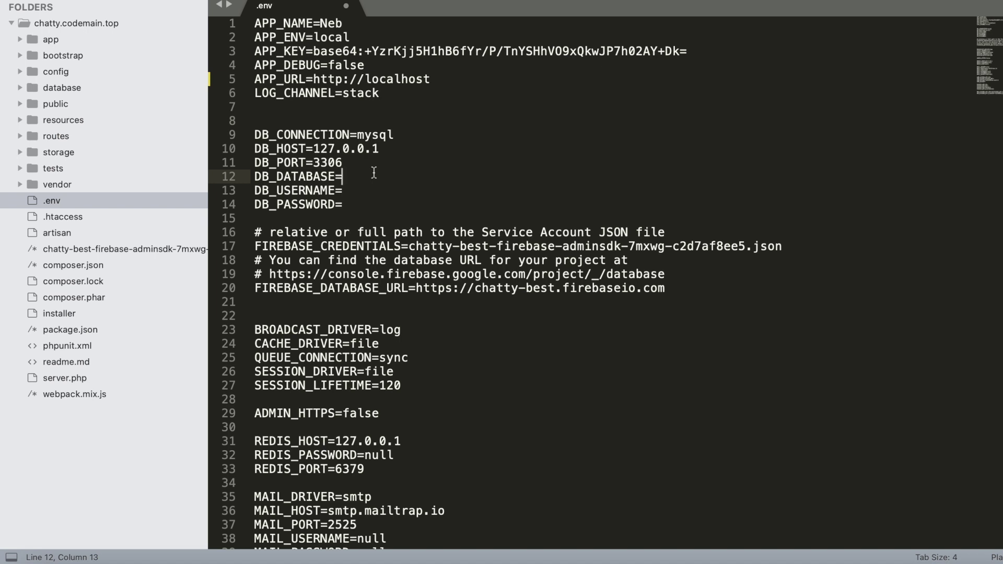
text(chatty-app-demo)
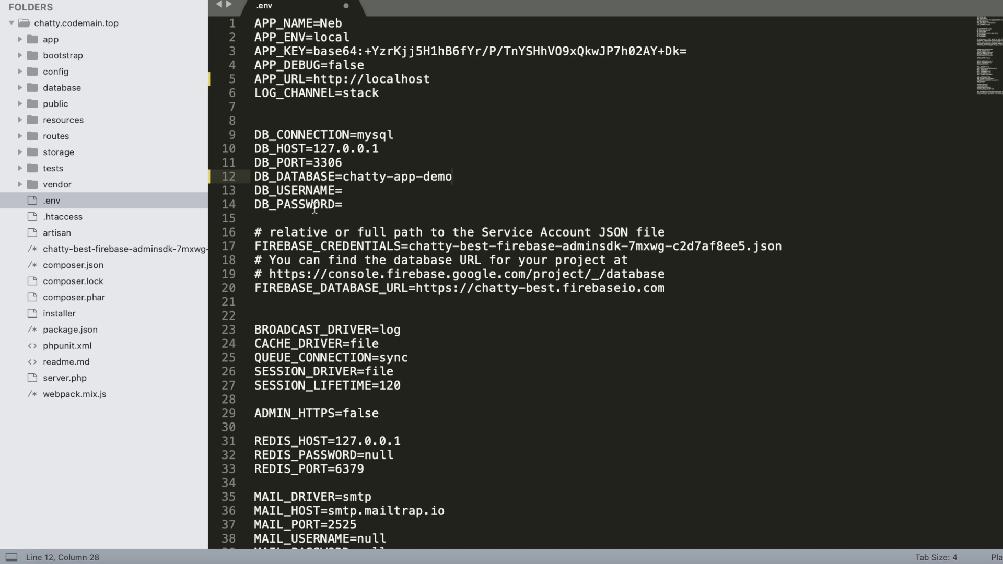
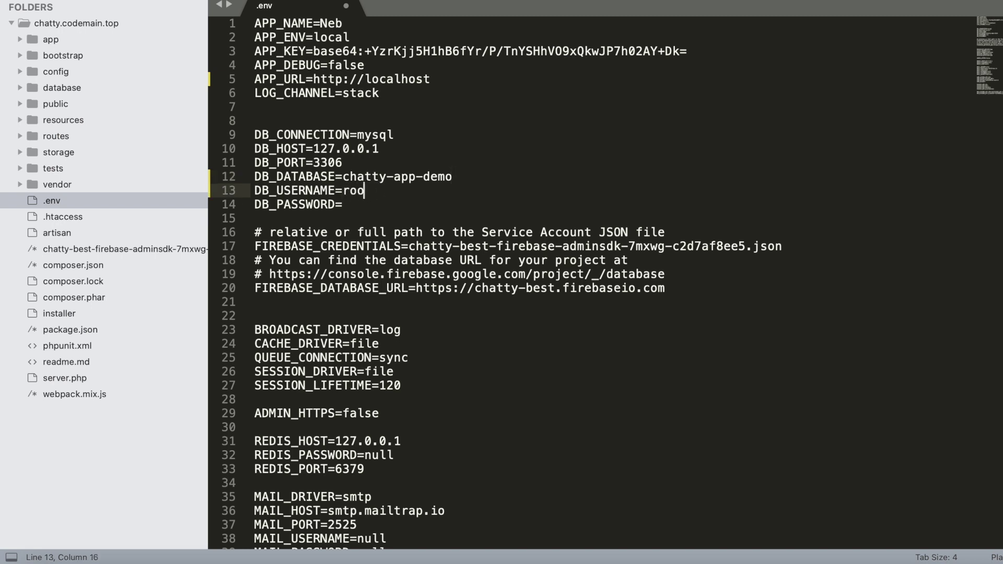
Enter the database password after DB_PASSWORD= on line 14 of .env
click(352, 207)
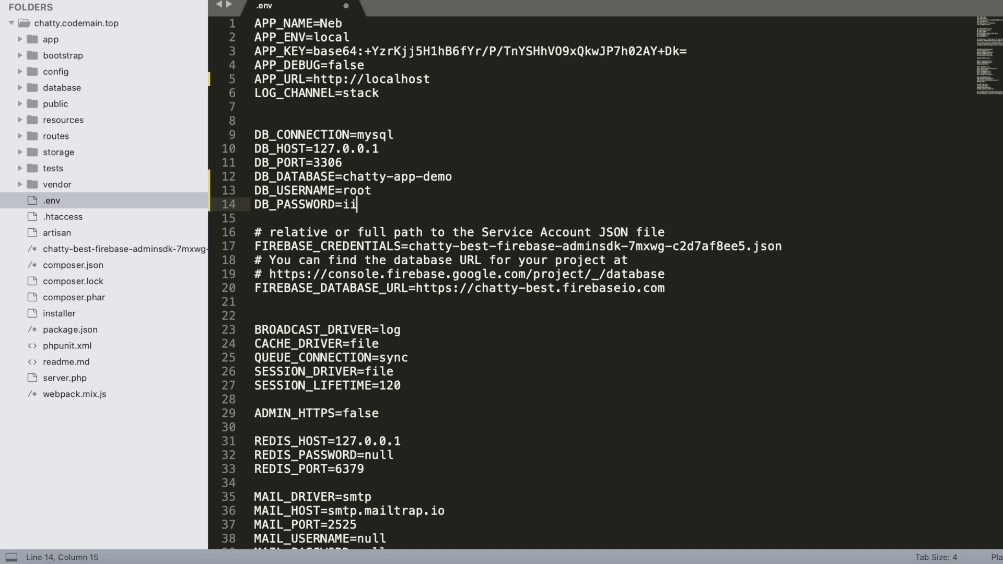
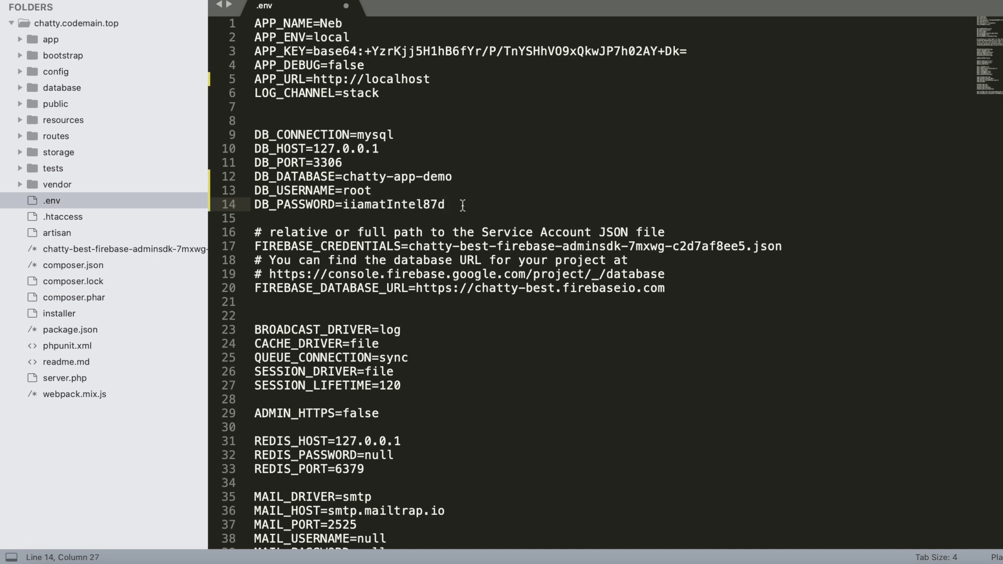
drag(457, 206, 345, 210)
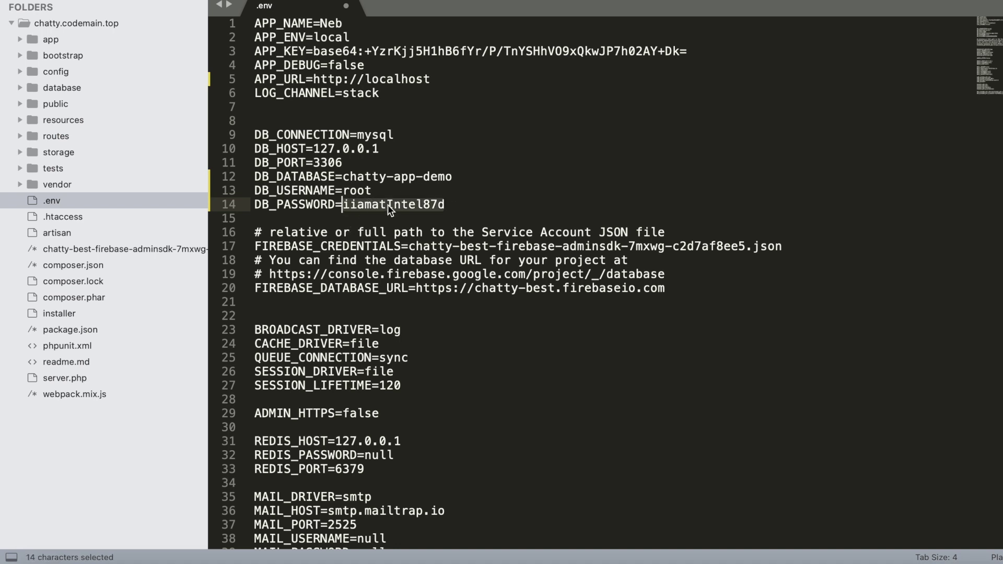
drag(372, 190, 344, 190)
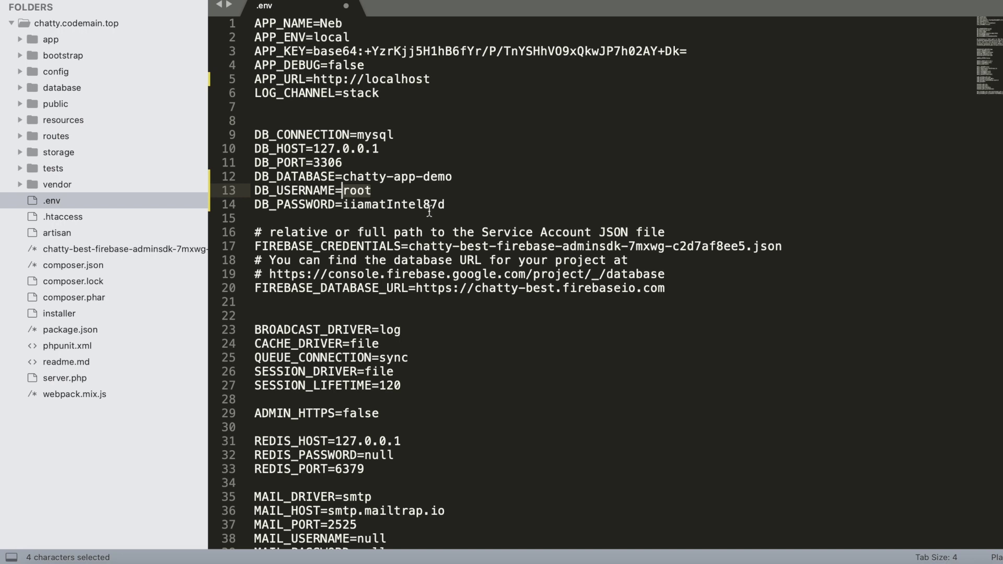
Save the .env file and dismiss the licence purchase reminder
click(437, 161)
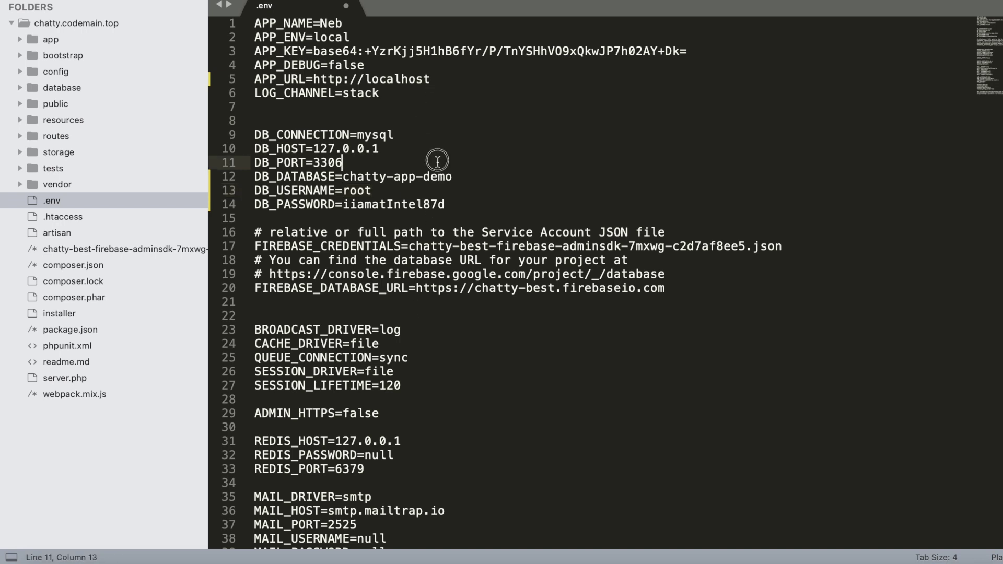
key(super+s)
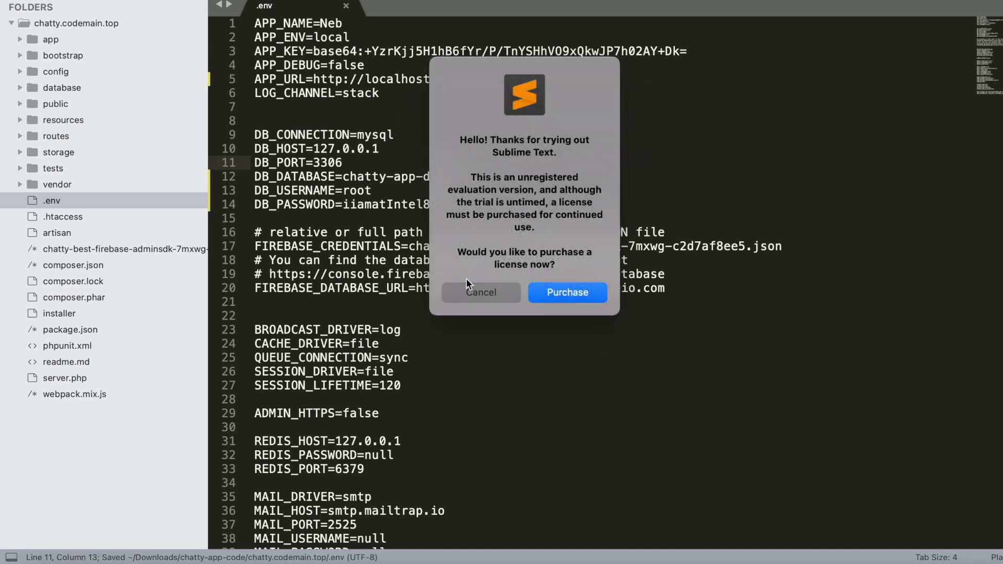
click(468, 291)
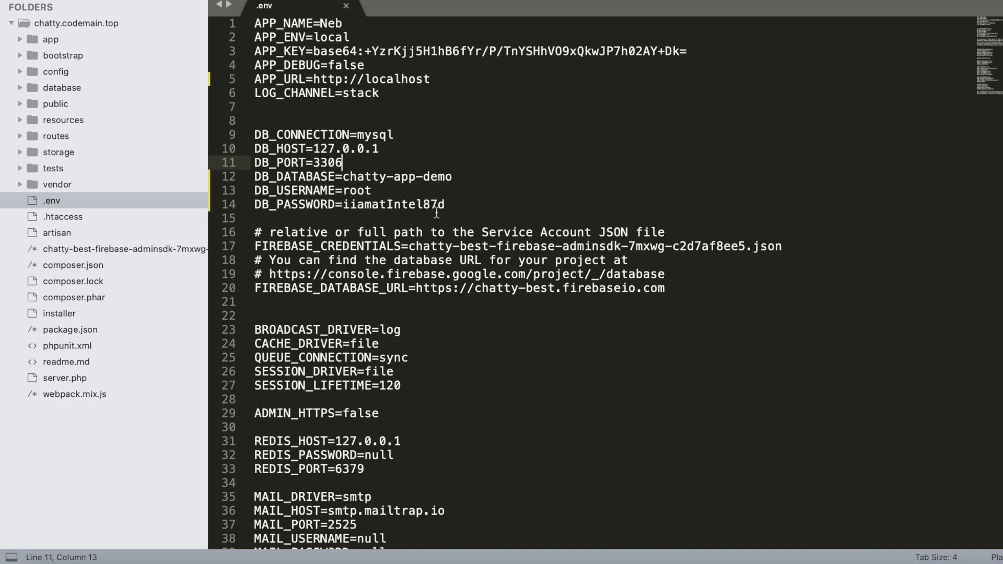
scroll(386, 342, down, 1)
scroll(386, 342, up, 1)
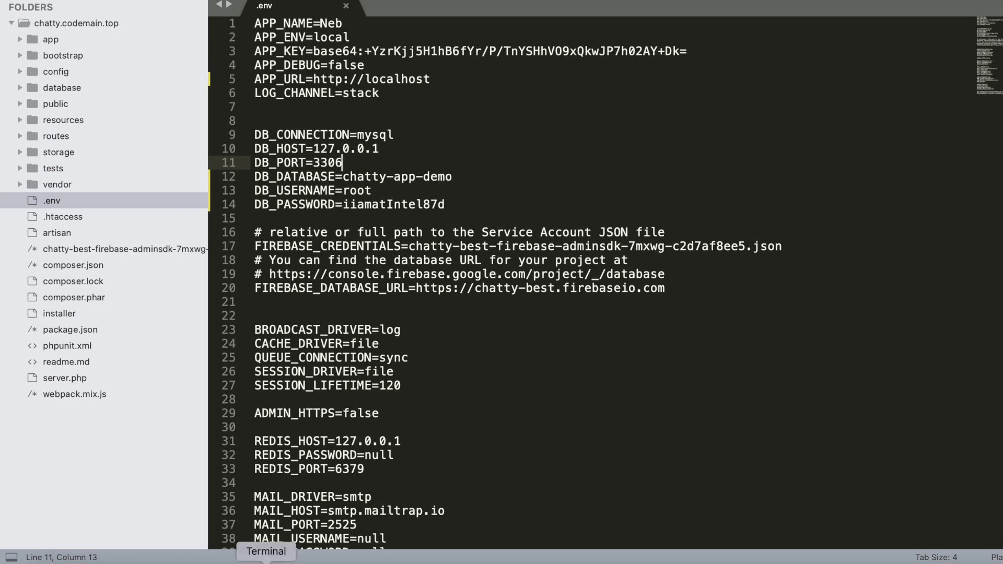
In Terminal, change into the chatty.codemain.top project folder and clear the screen
click(267, 562)
key(BackSpace)
key(BackSpace)
text(ls)
key(Return)
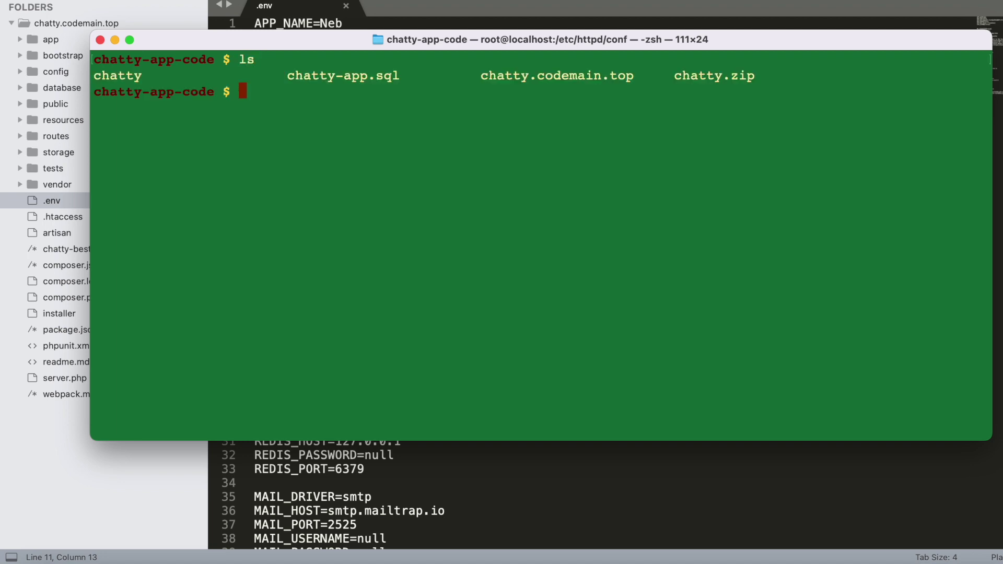
text(cd chatty.c)
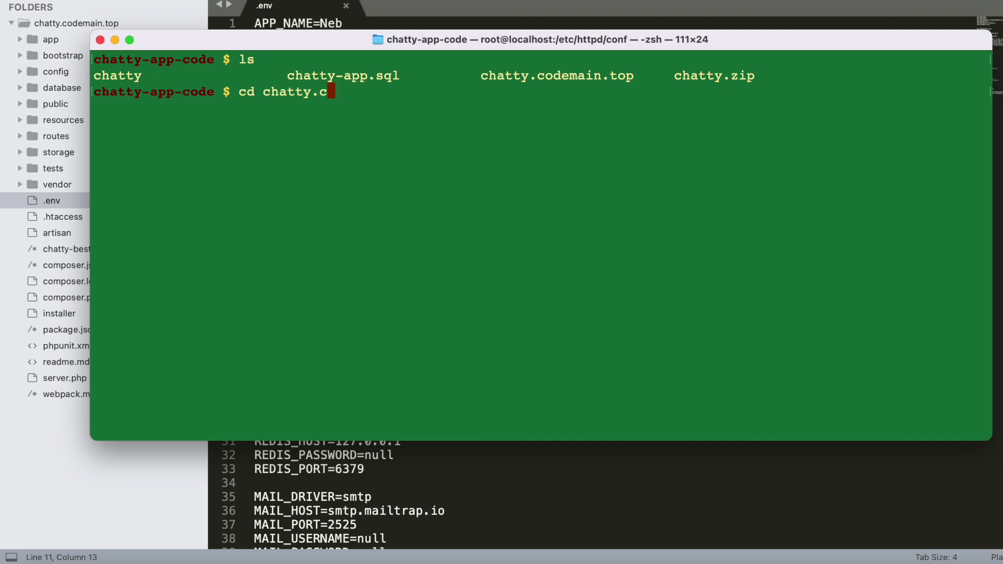
key(Tab)
key(Return)
text(ls)
key(Return)
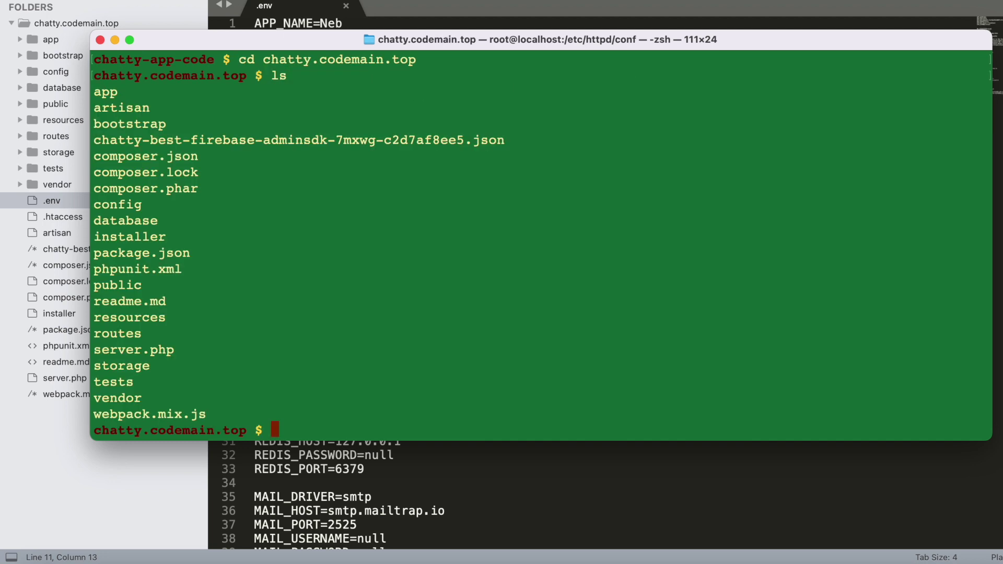
text(clear)
key(Return)
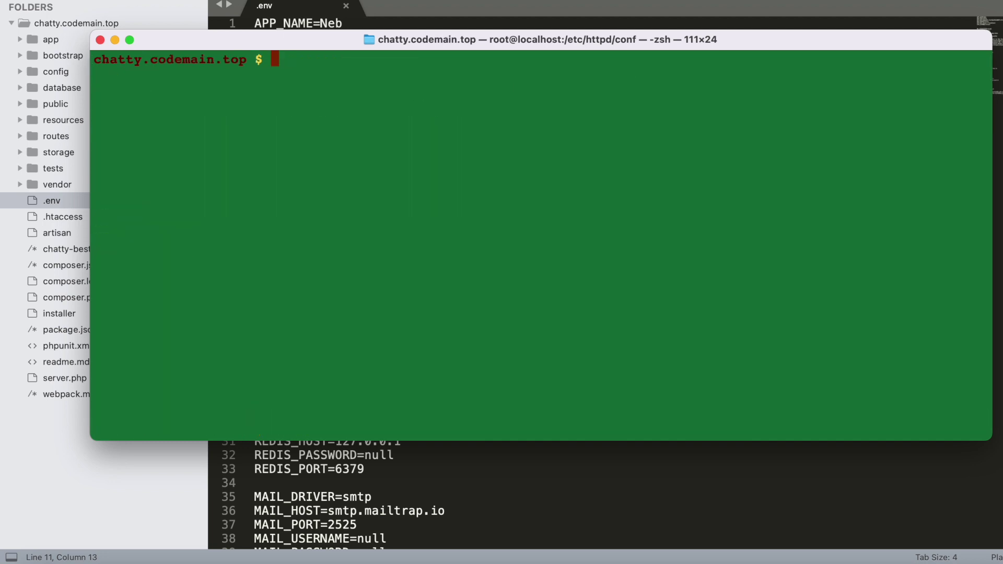
Run php artisan cache:clear and php artisan config:clear
text(php)
key(BackSpace)
key(BackSpace)
key(BackSpace)
text(php a)
key(BackSpace)
text(artisan cache:clear)
key(Return)
text(php artisan config:clear)
key(Return)
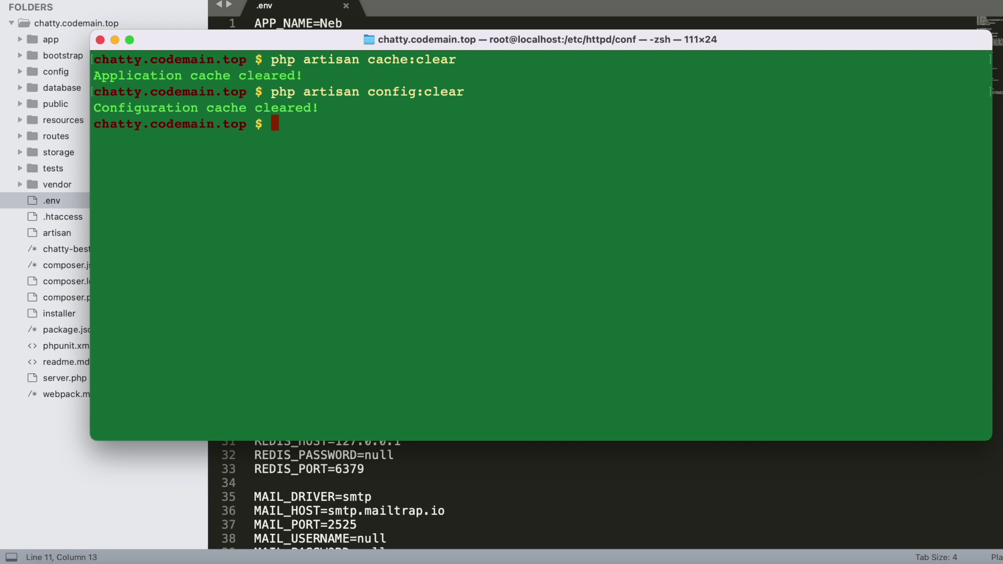
text(php artisan serve)
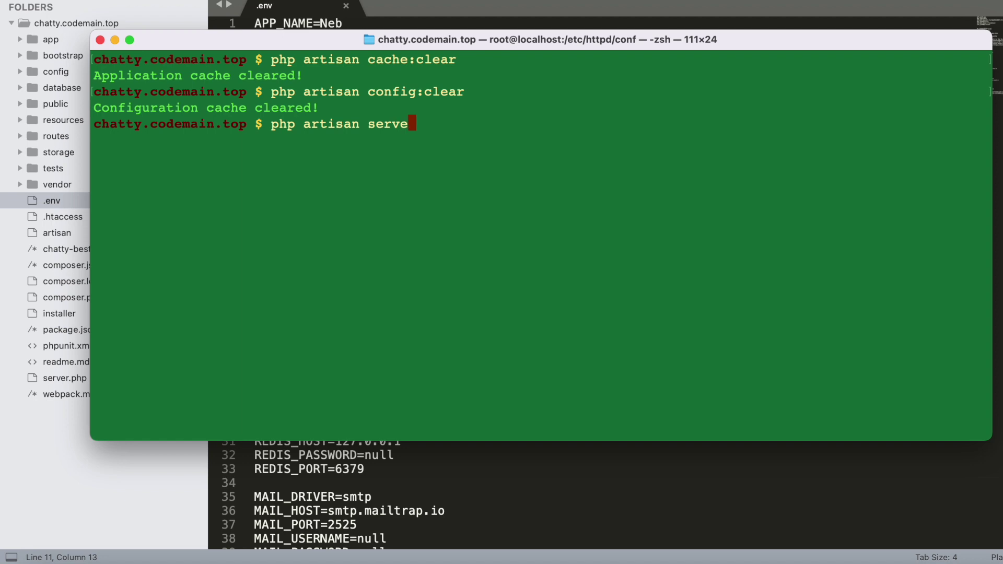
key(Return)
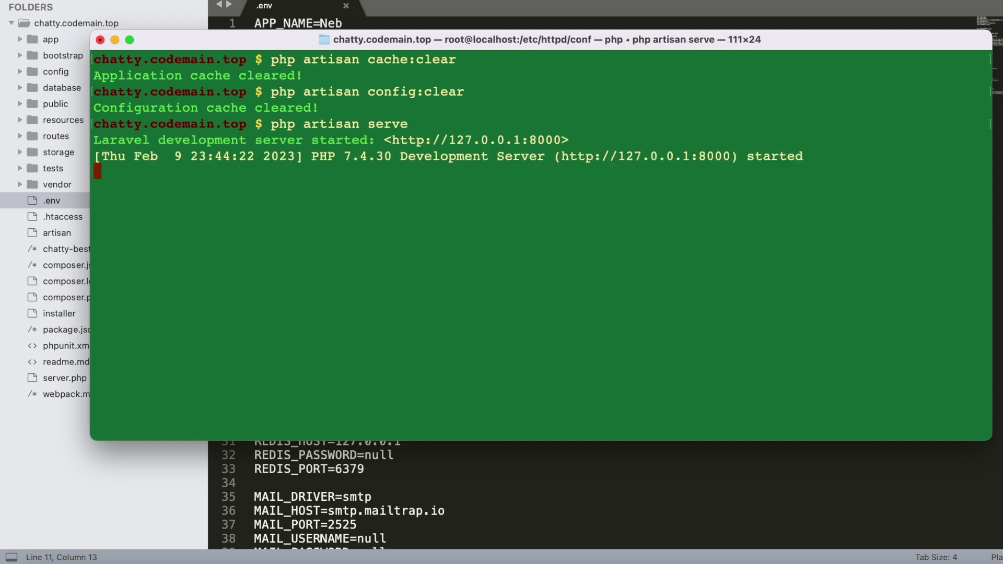
click(563, 138)
drag(564, 138, 395, 140)
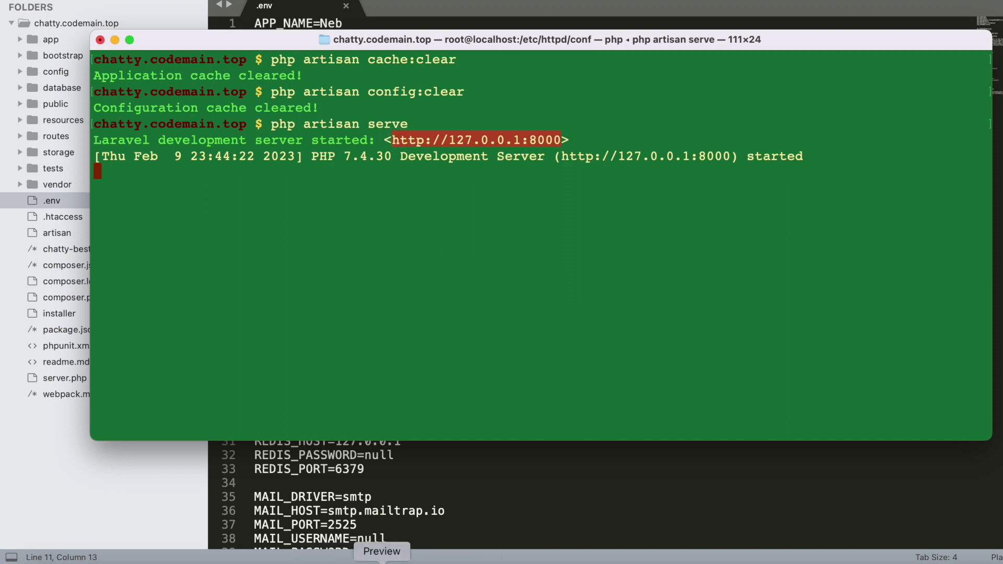
click(306, 558)
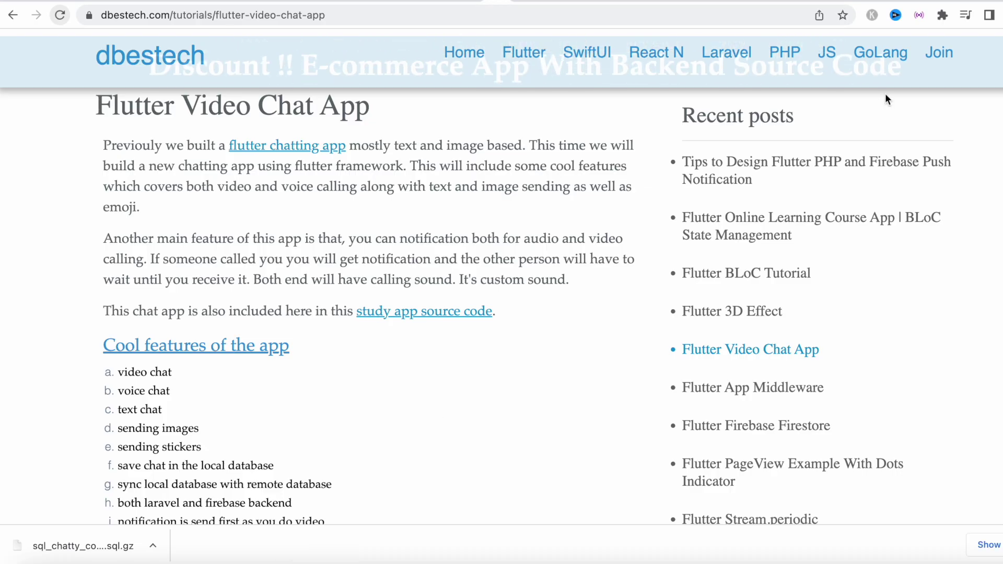
Load 127.0.0.1:8000 in a new tab and check the request in DevTools Network
key(ctrl+t)
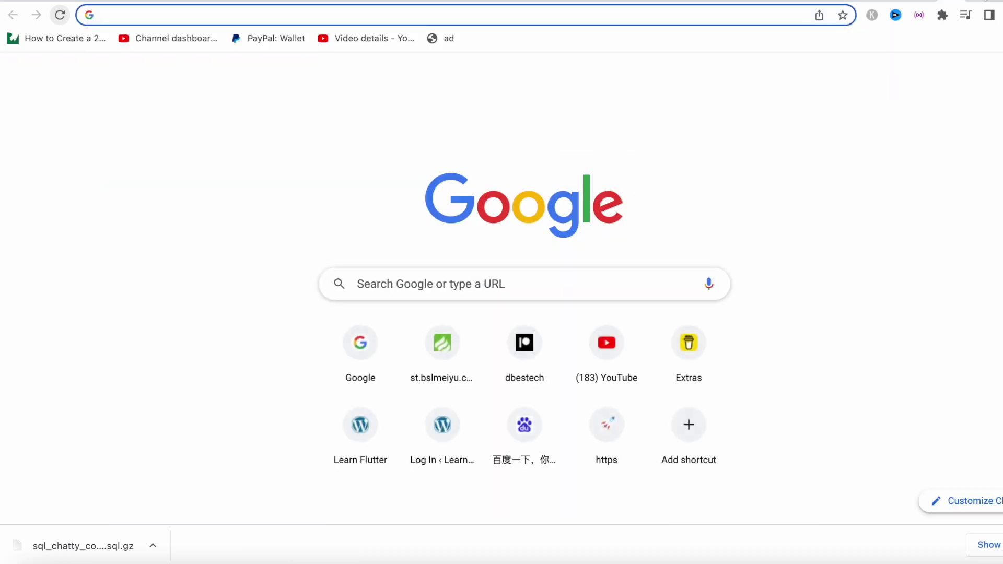
text(127.0.0.1:8000)
key(Return)
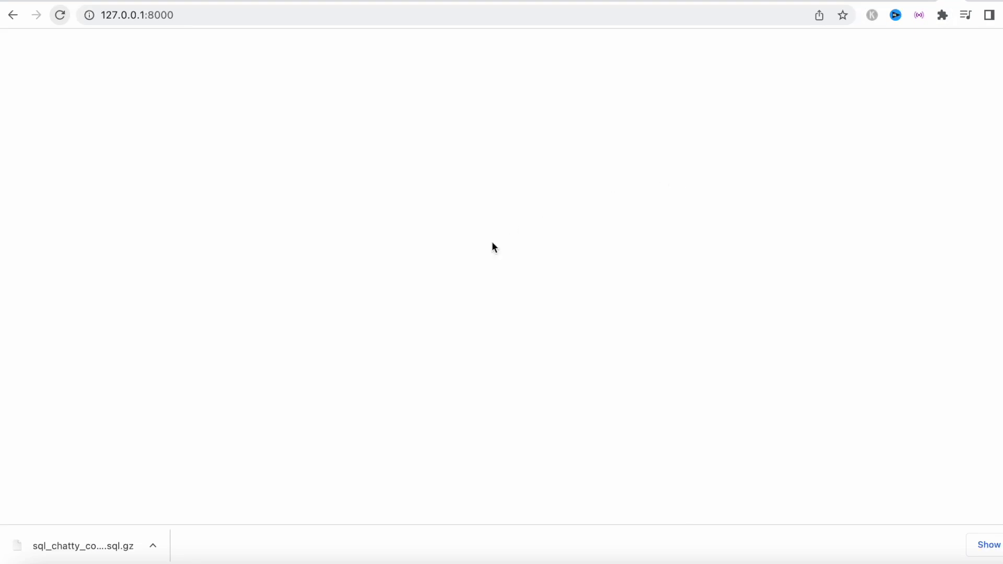
key(super+alt+i)
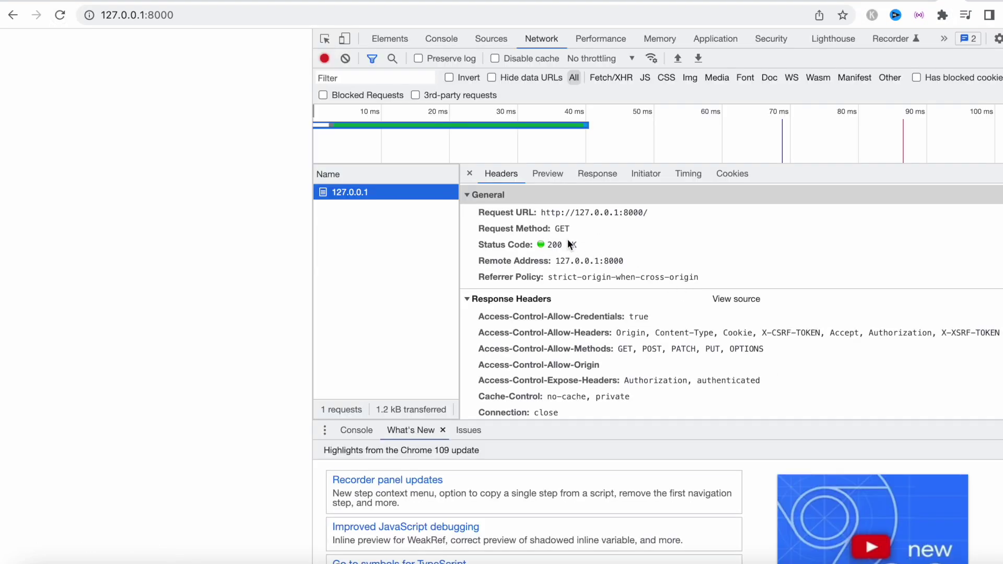
click(109, 183)
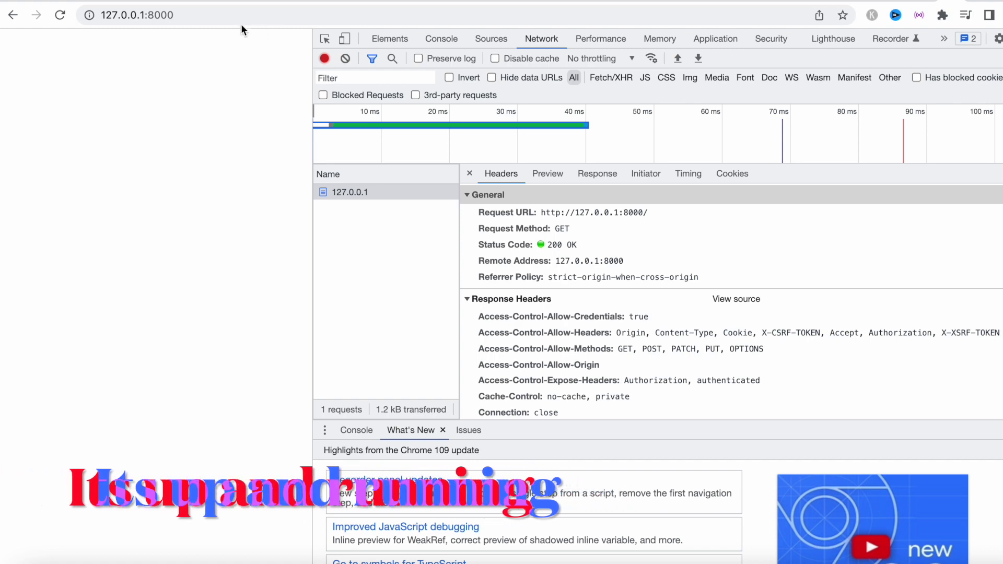
Go to 127.0.0.1:8000/admin to reach the admin login page
click(219, 16)
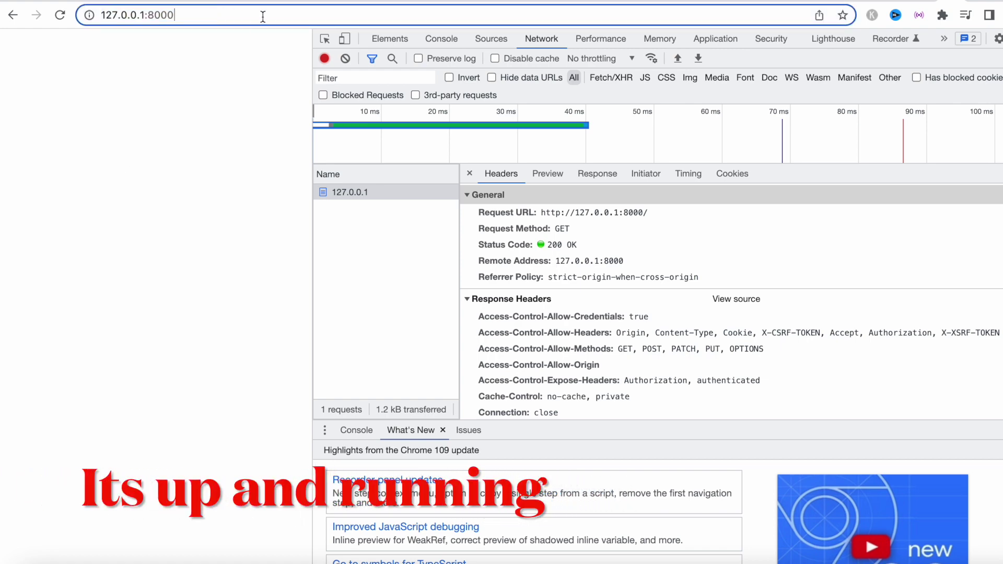
text(/admin)
key(Return)
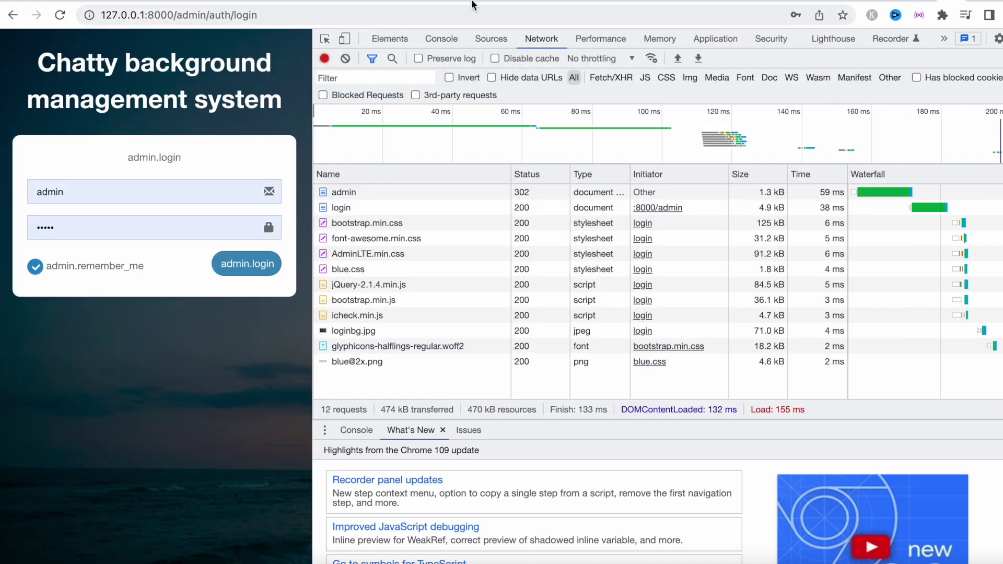
Close DevTools, re-enter the admin password, and log in to the Chatty admin panel
key(F12)
key(Return)
click(456, 307)
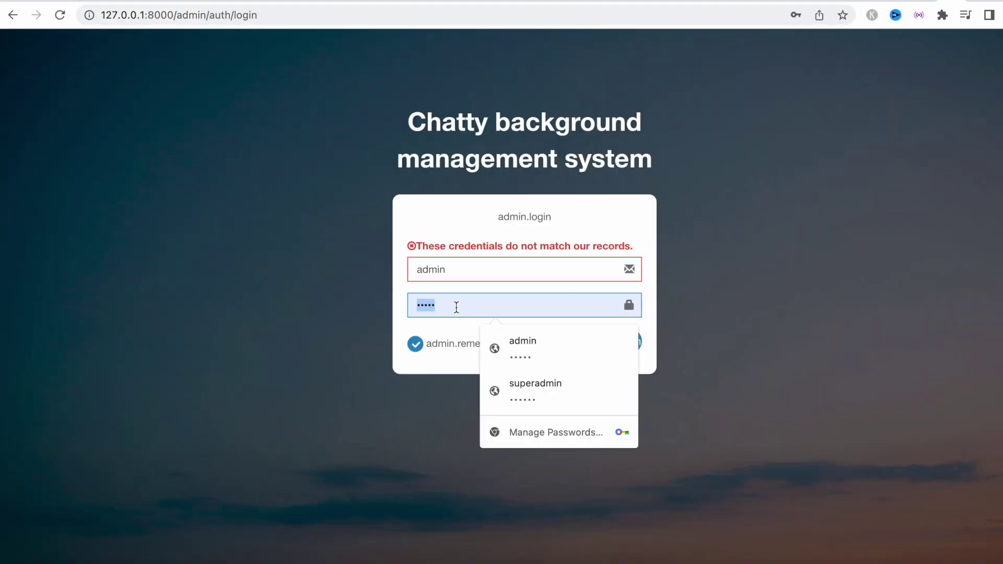
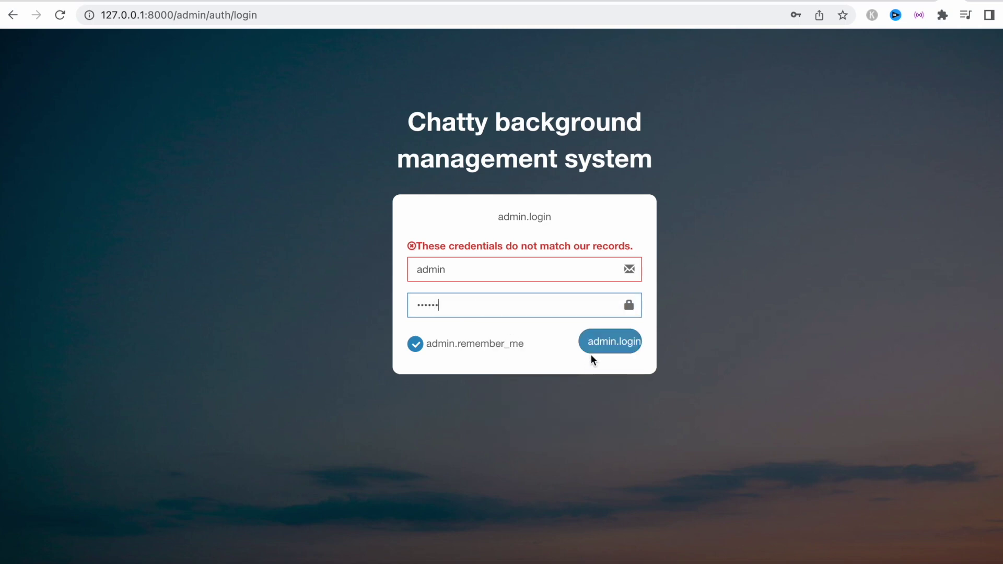
click(616, 342)
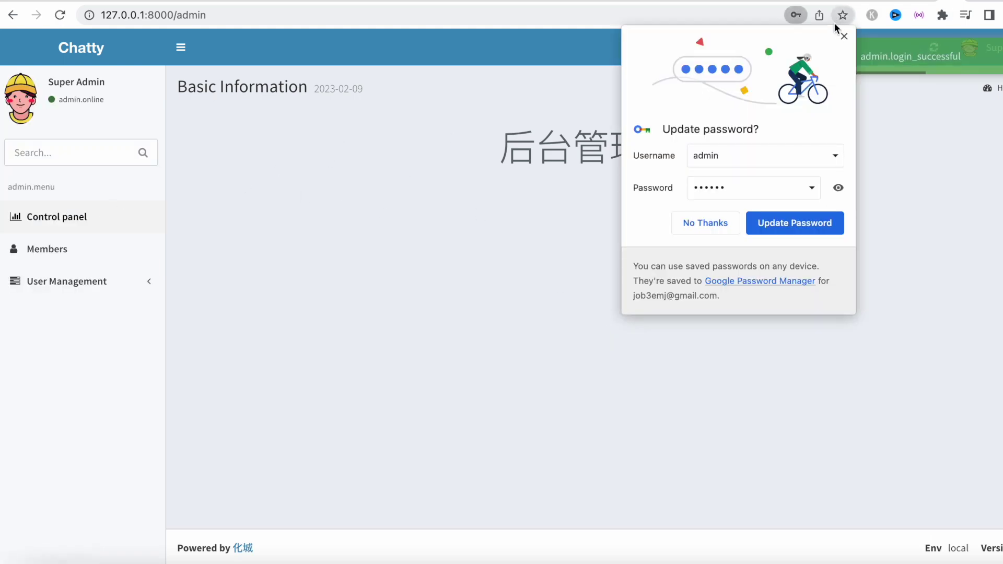
Dismiss Chrome's update-password and saved-password prompts
click(843, 34)
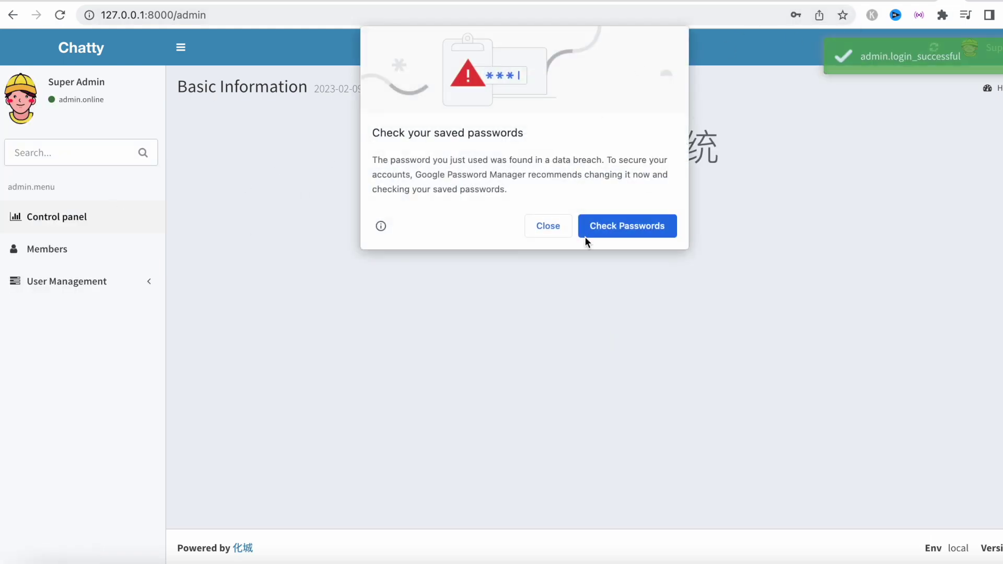
click(556, 230)
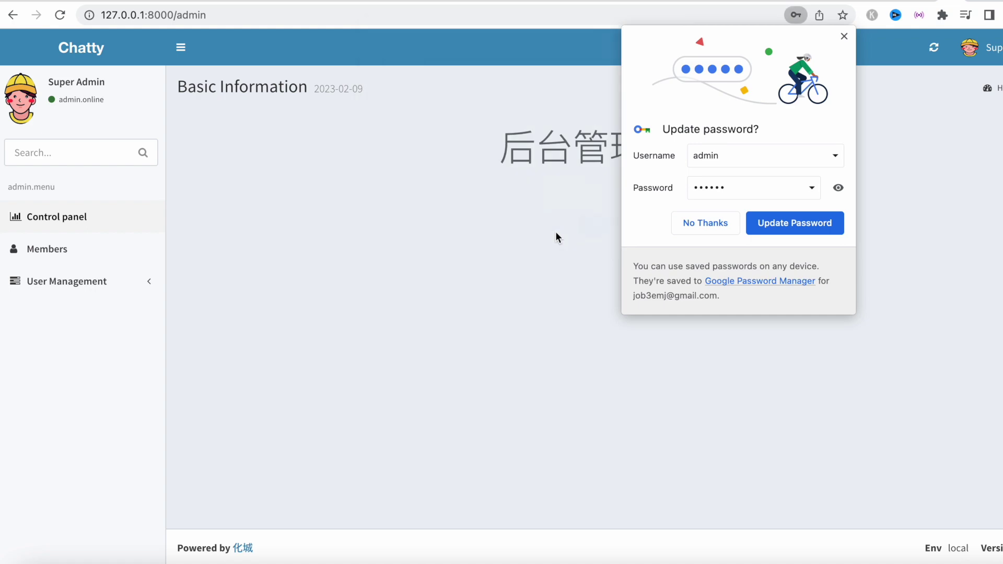
click(843, 36)
Open Members and browse the table of Id, Name, Email and Created_at records
click(72, 255)
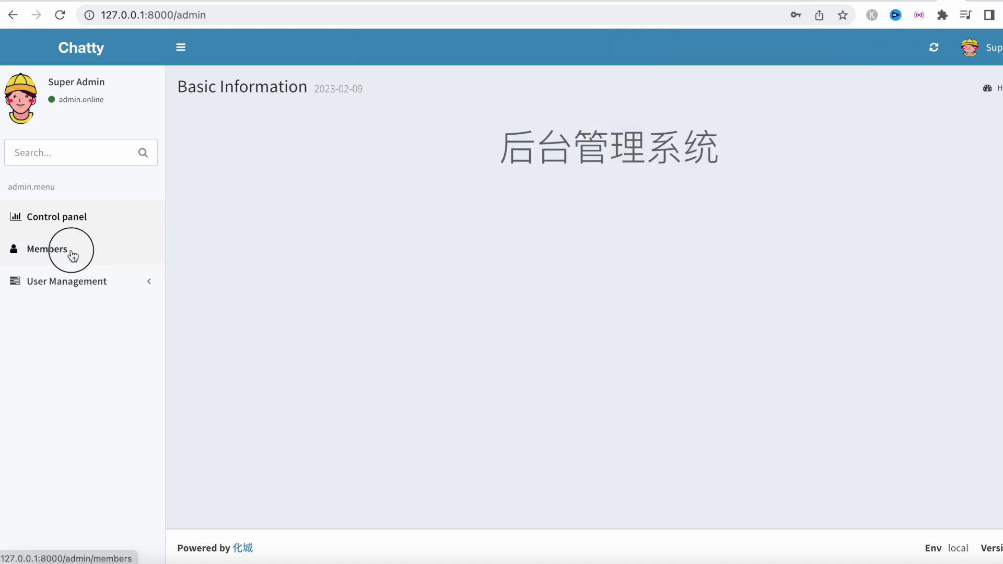
scroll(466, 365, down, 5)
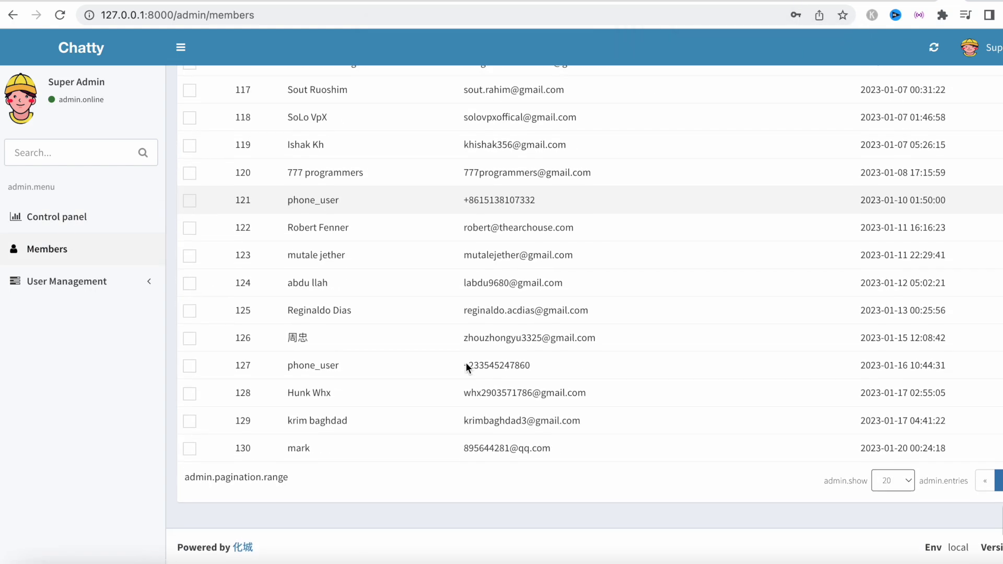
scroll(466, 362, up, 5)
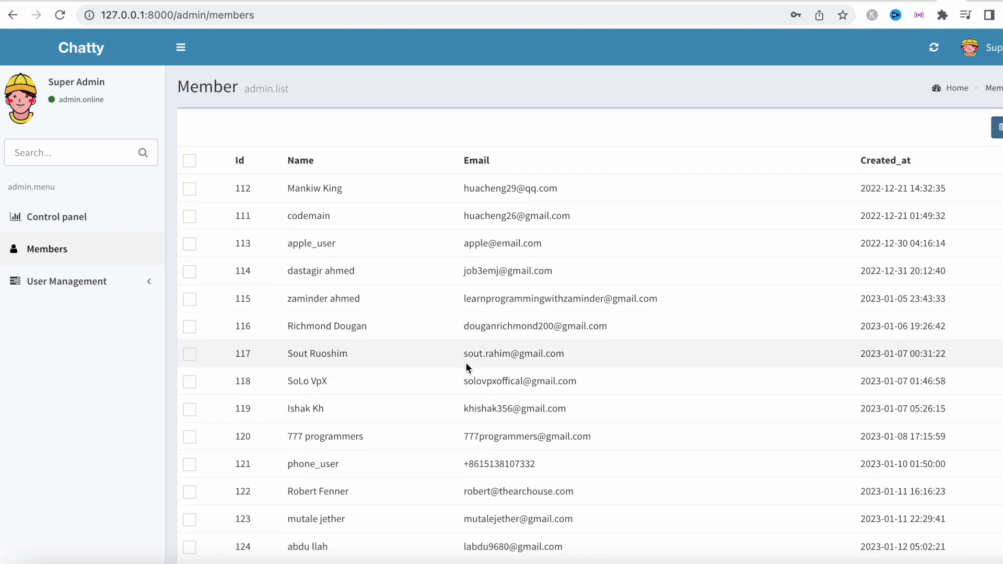
scroll(466, 362, down, 4)
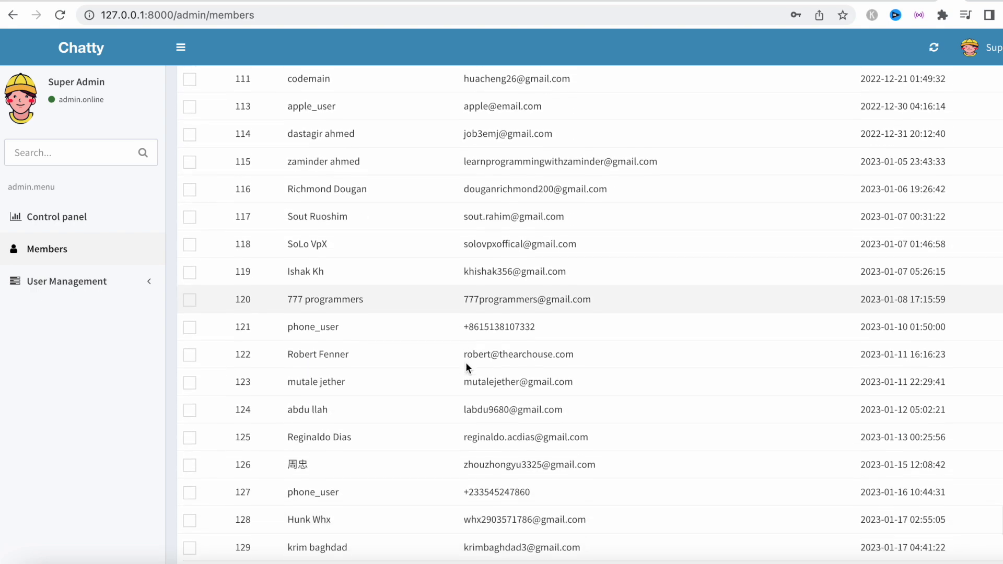
scroll(460, 473, up, 5)
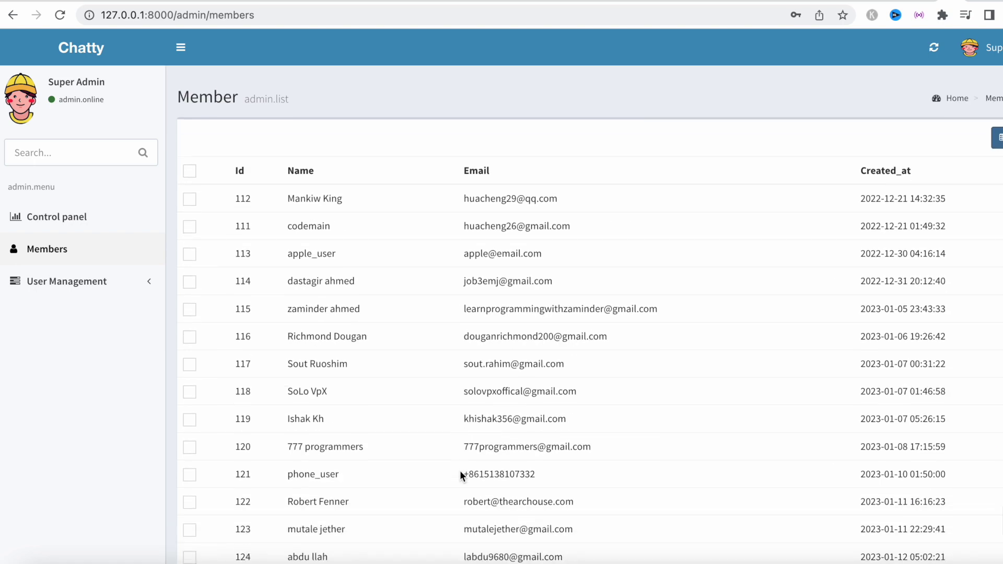
scroll(322, 289, down, 5)
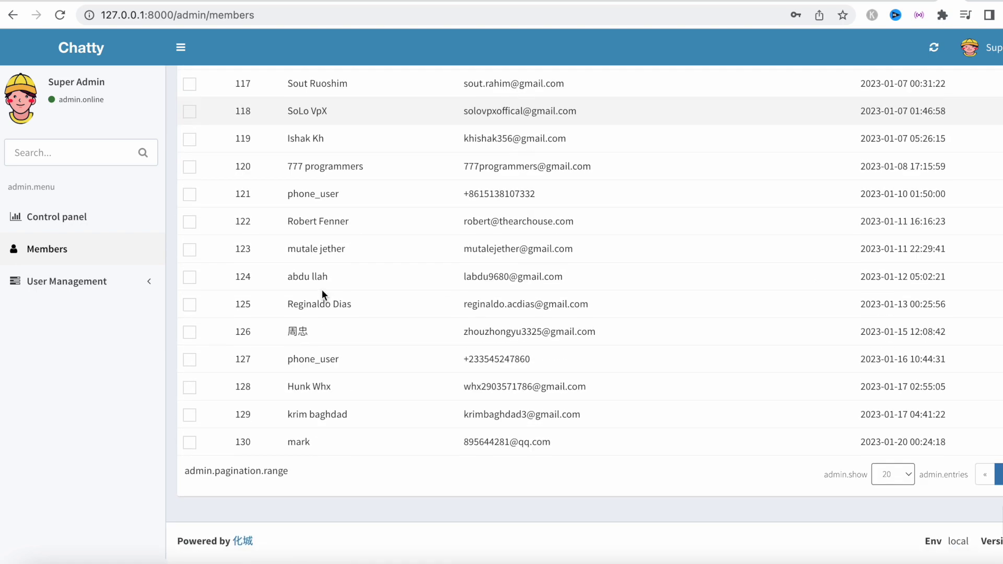
scroll(322, 289, up, 5)
scroll(319, 283, down, 1)
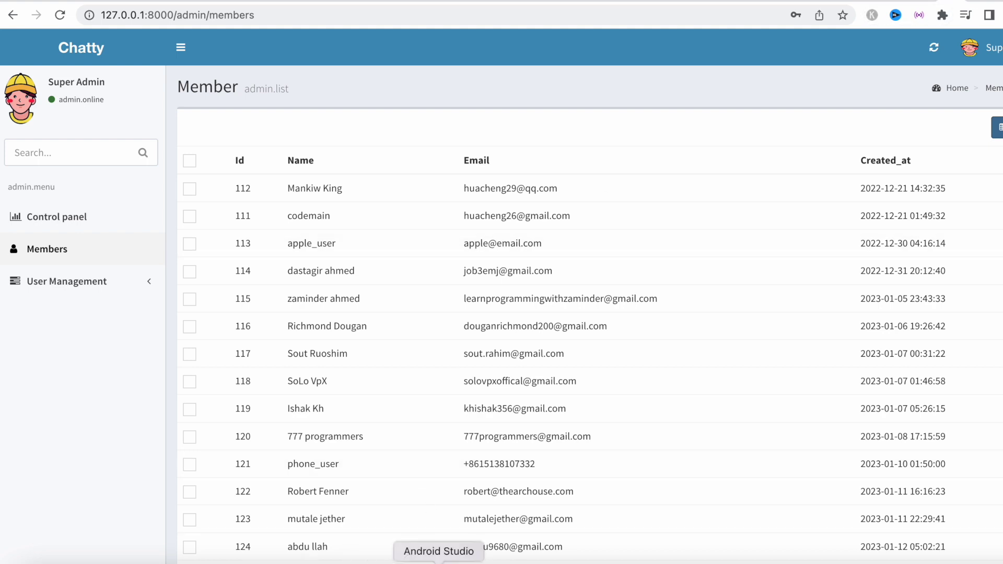
Drag the chatty folder from Finder's chatty-app-code onto Android Studio's Dock icon
click(35, 561)
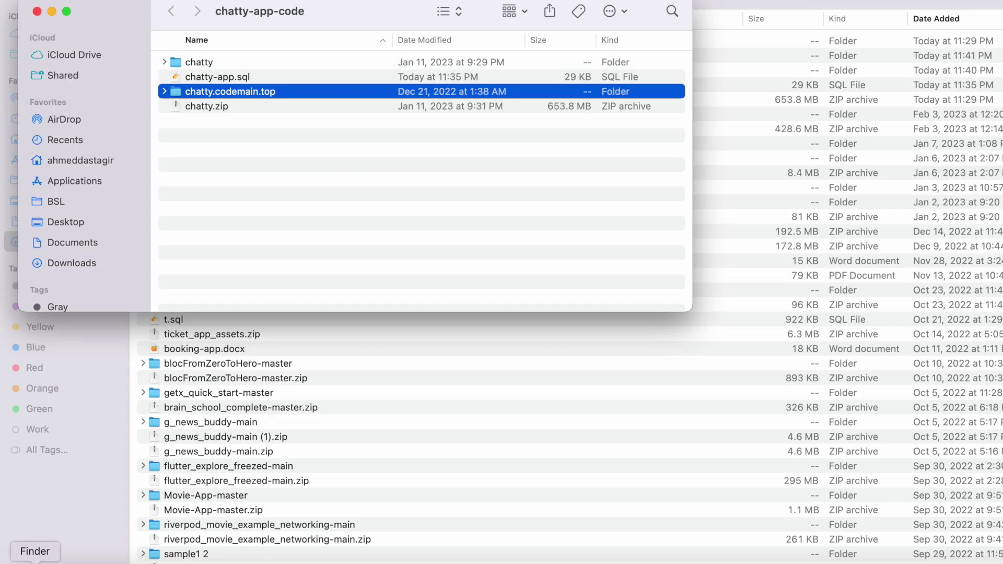
click(244, 61)
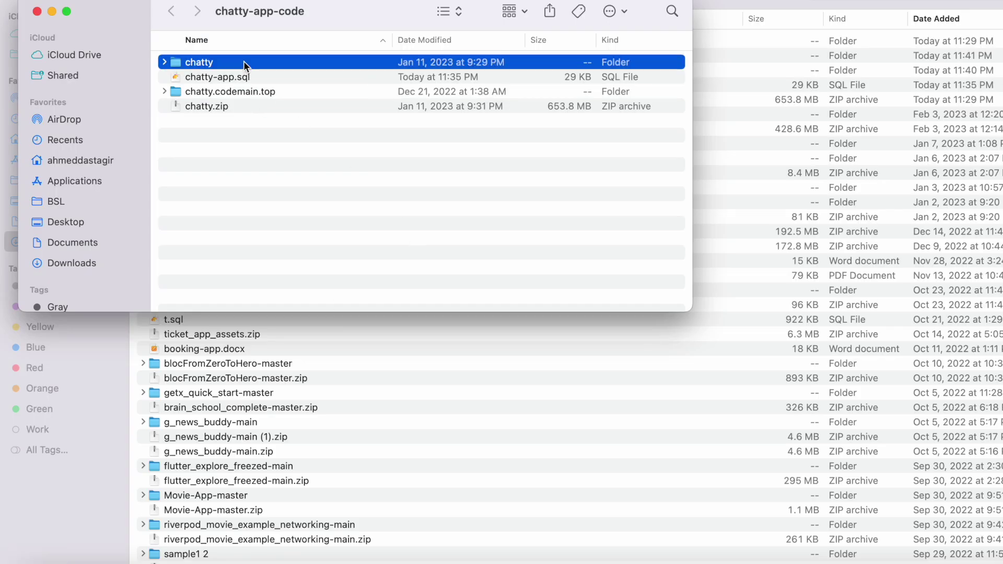
drag(244, 61, 403, 133)
drag(367, 65, 439, 563)
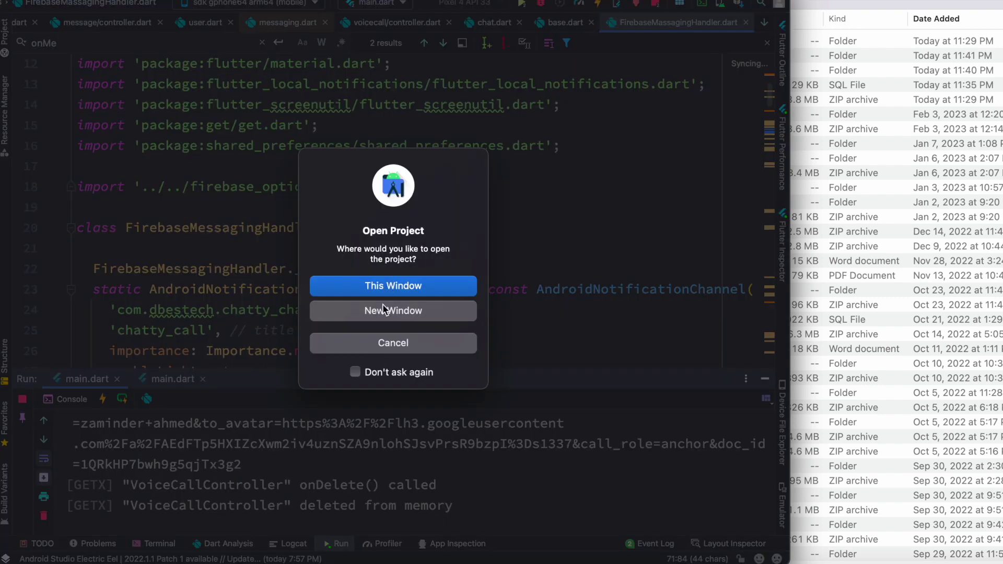
Open the chatty project in a New Window and widen the loading window
click(381, 311)
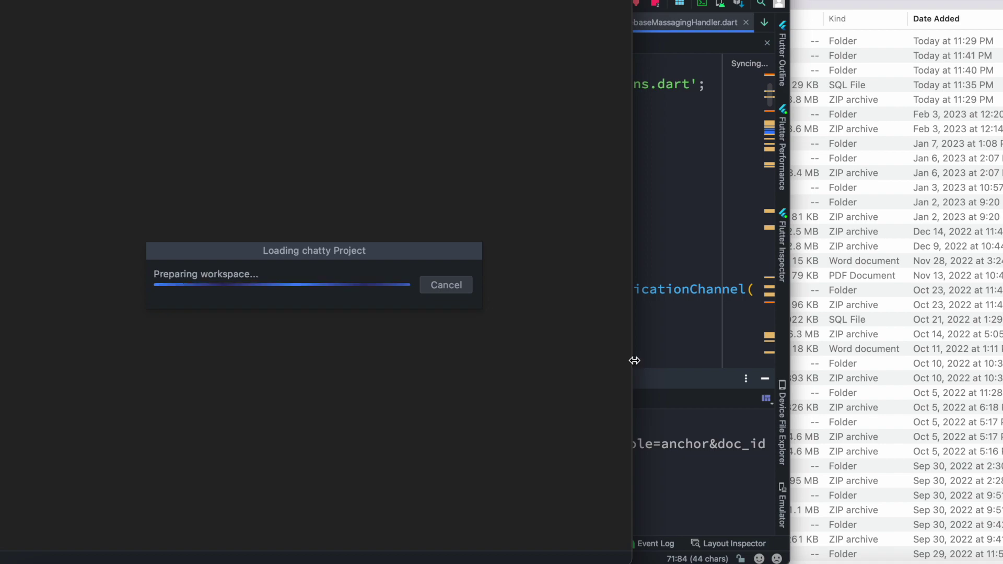
drag(633, 359, 991, 302)
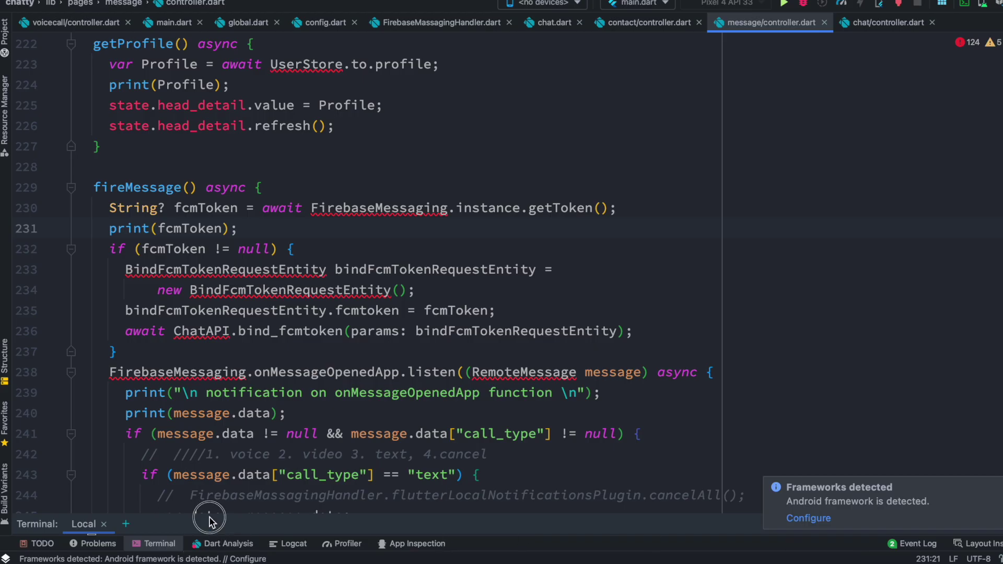
In the enlarged Terminal panel, run flutter clean then flutter pub get, changing 12 dependencies
click(163, 544)
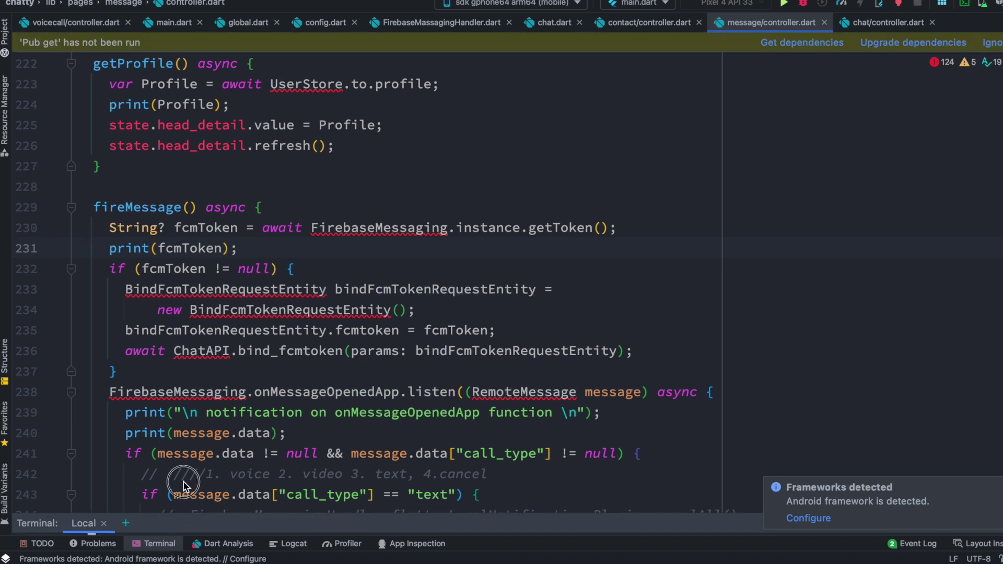
drag(193, 469, 203, 422)
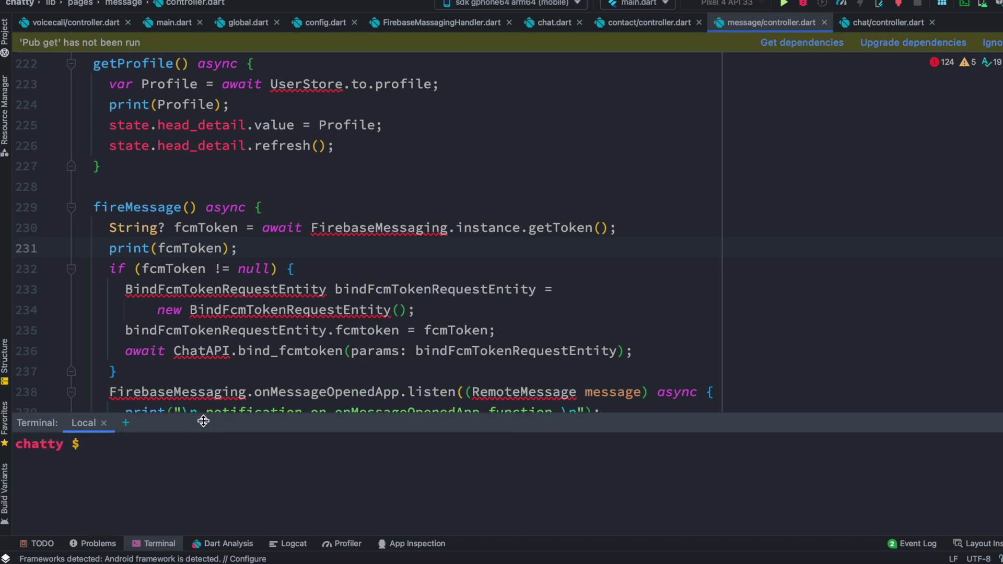
text(flutter clean)
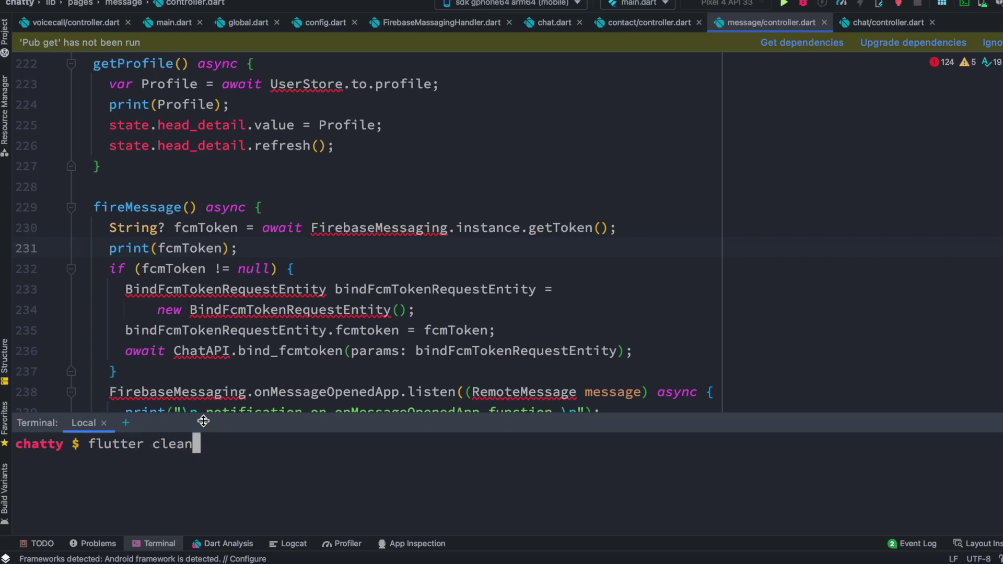
key(Return)
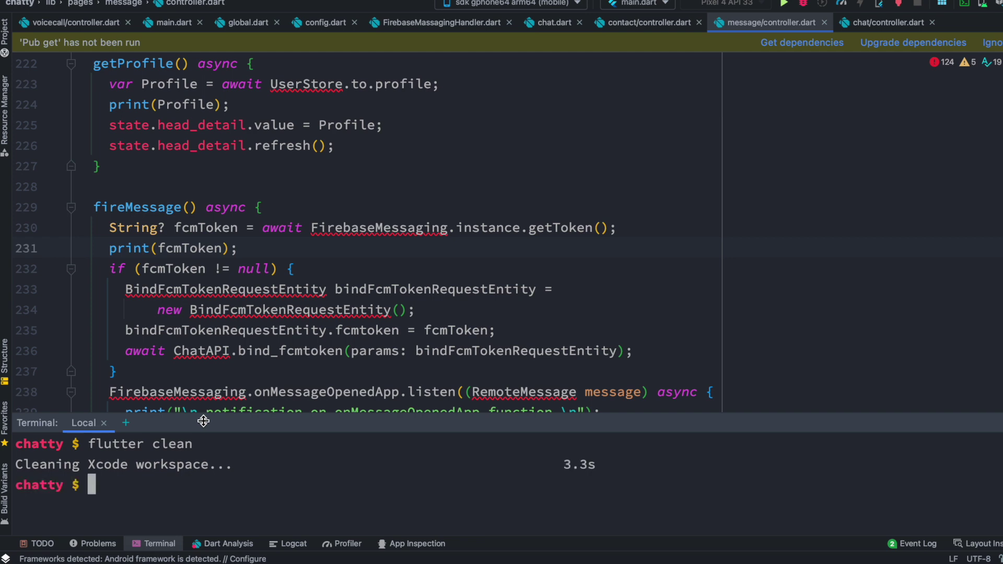
text(flutter pub get)
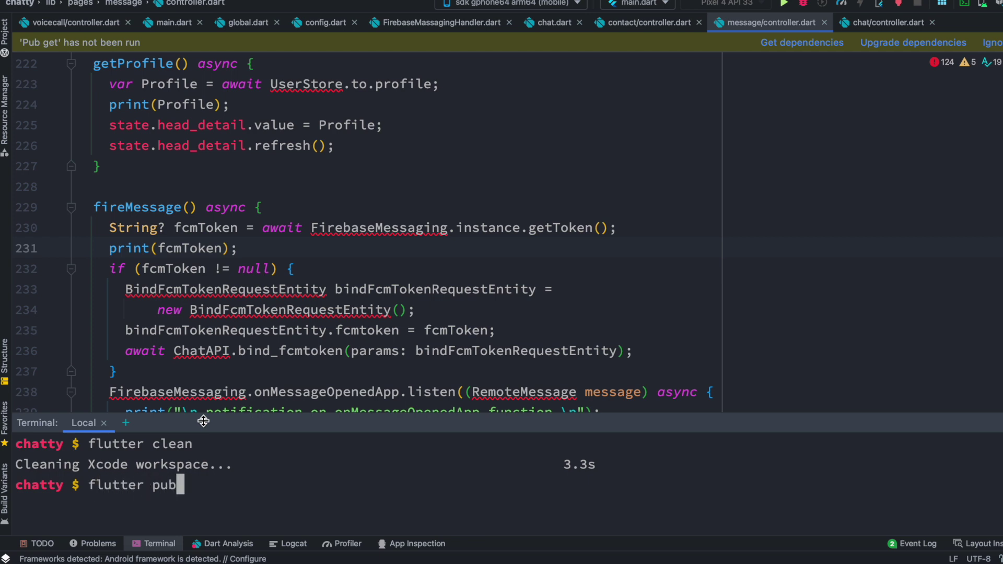
key(Return)
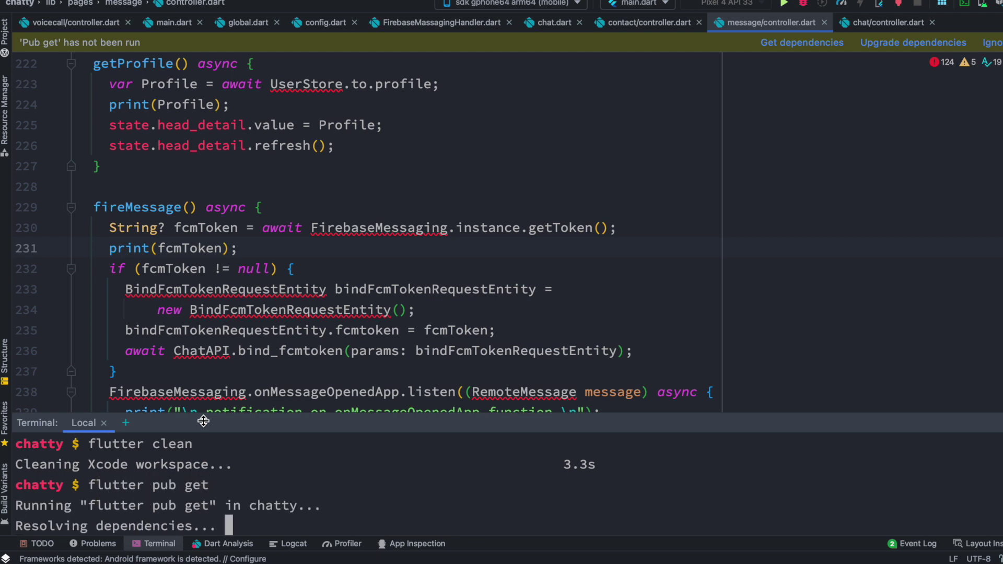
drag(282, 431, 302, 353)
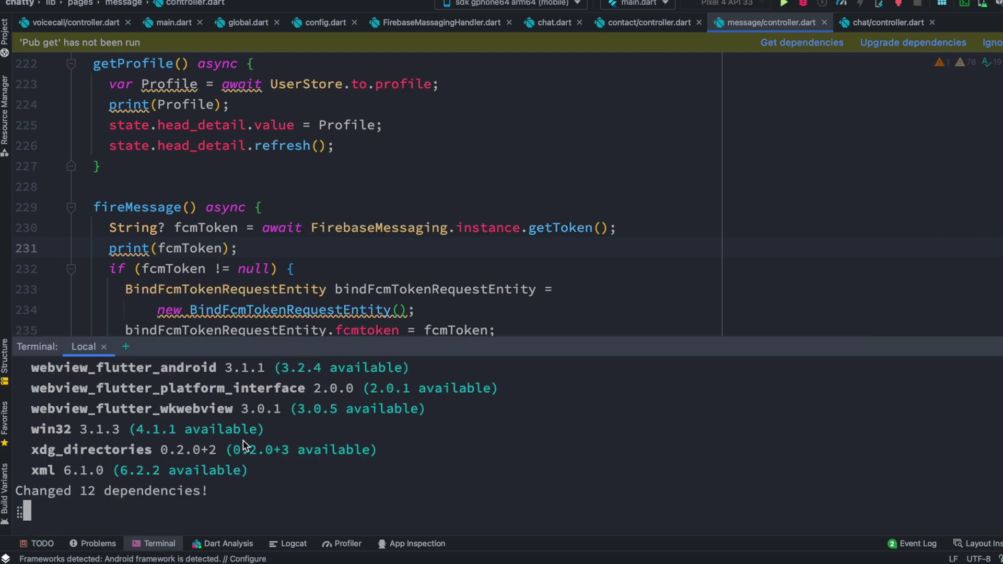
Run cd ios and pod install in the project terminal
text(cd ios)
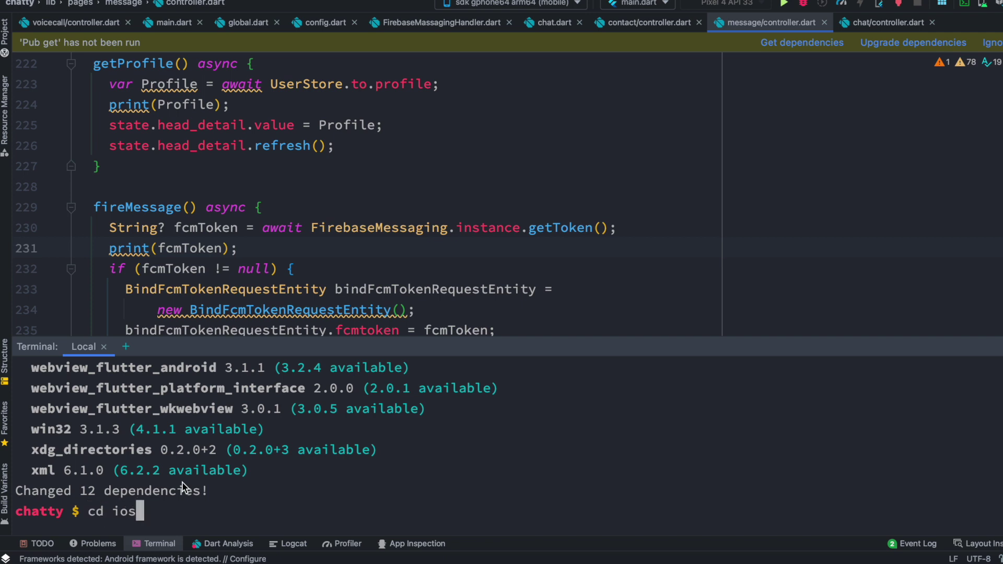
key(Return)
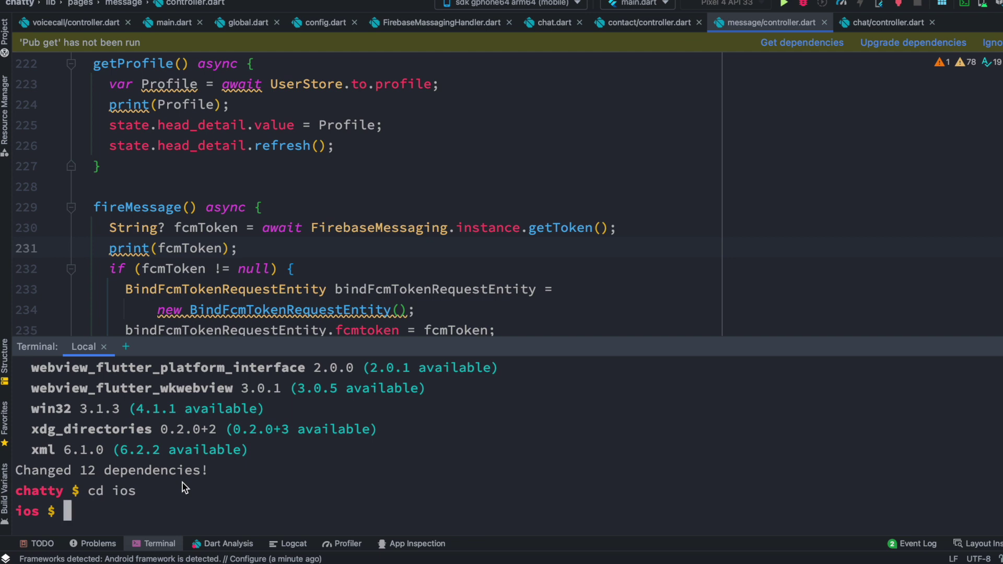
text(pod install)
key(Return)
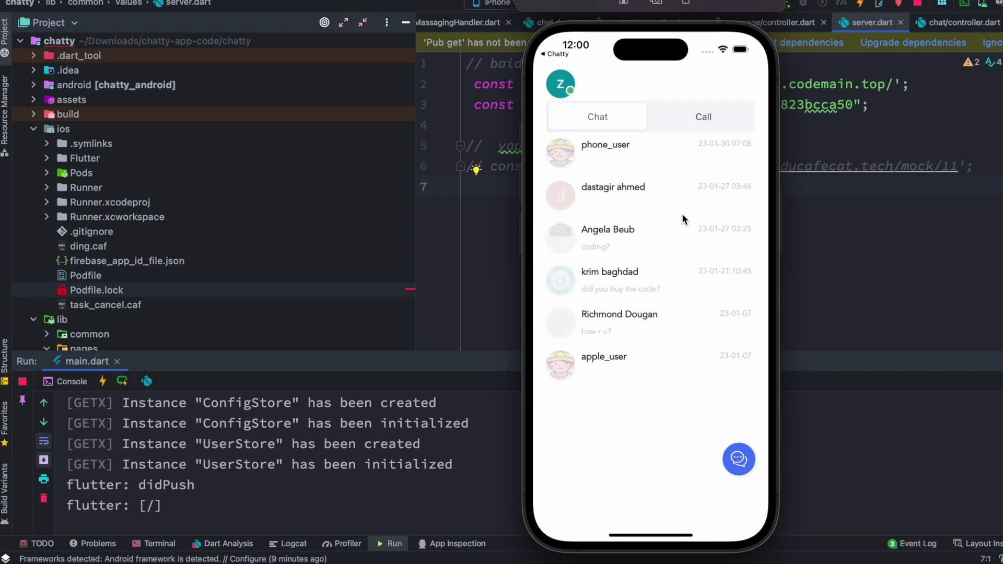
click(813, 221)
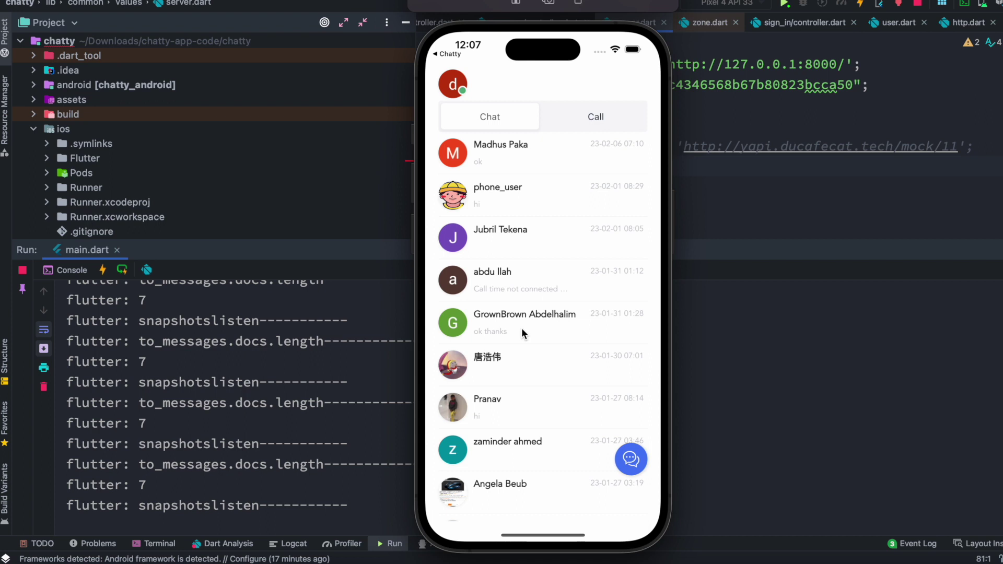
click(722, 225)
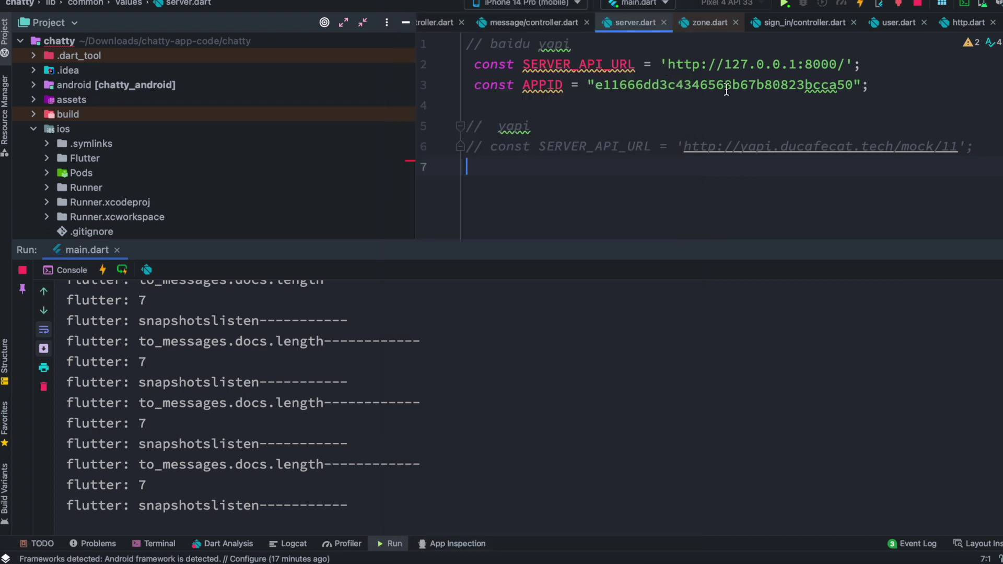
Add a comment '//10.0.2.2:8000' on a new line below SERVER_API_URL in server.dart
drag(848, 66, 664, 77)
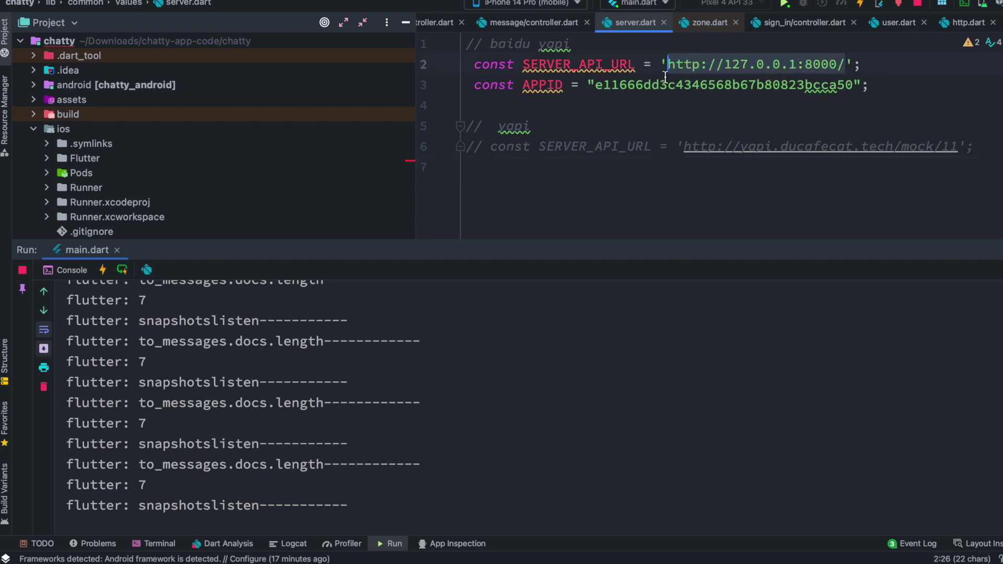
click(890, 65)
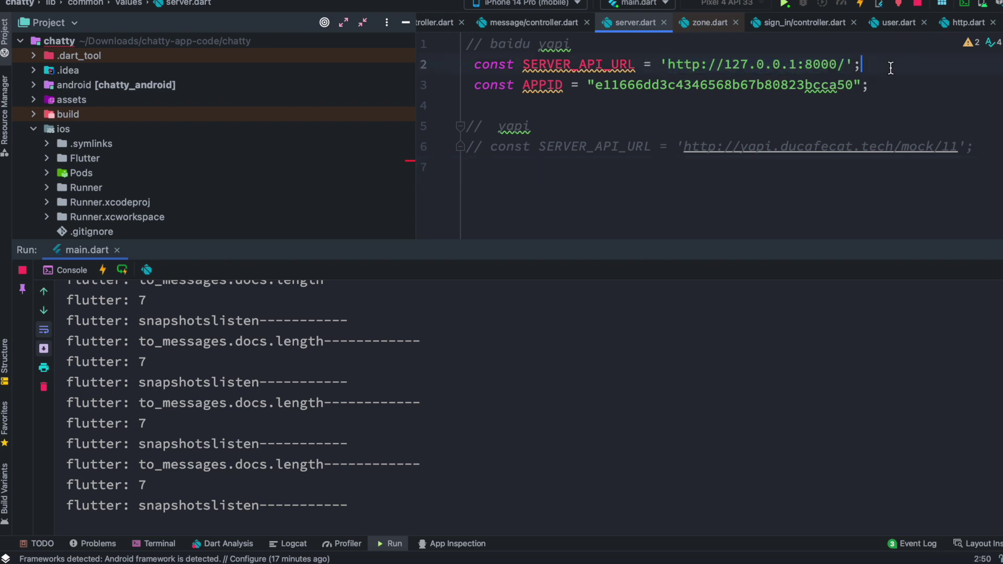
key(Return)
text(//10.0.2.2:800)
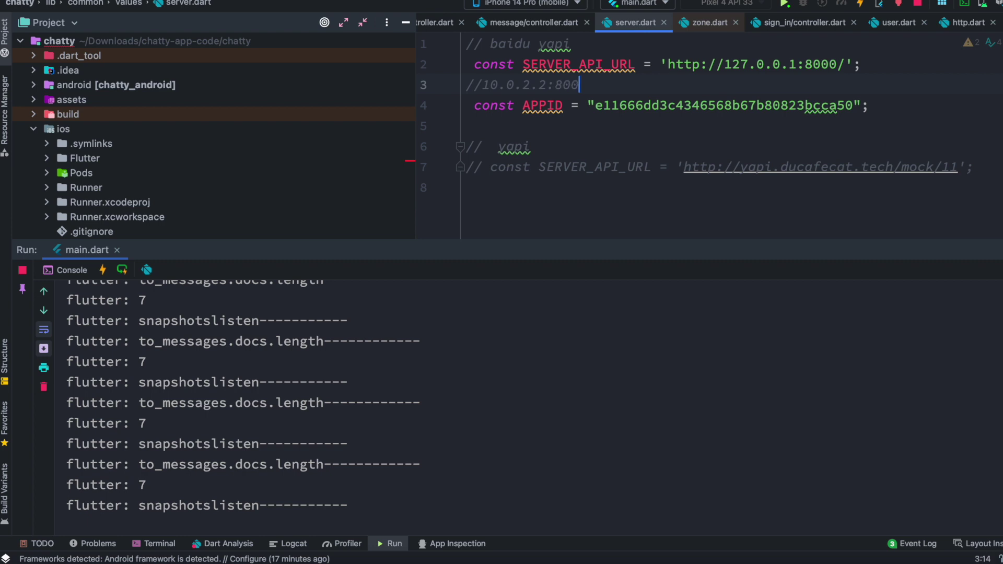
text(0)
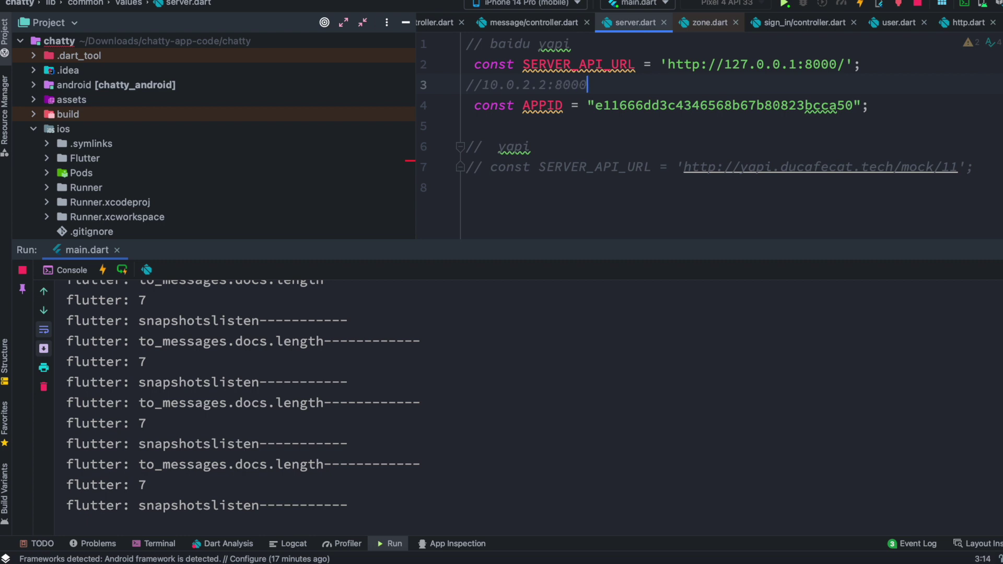